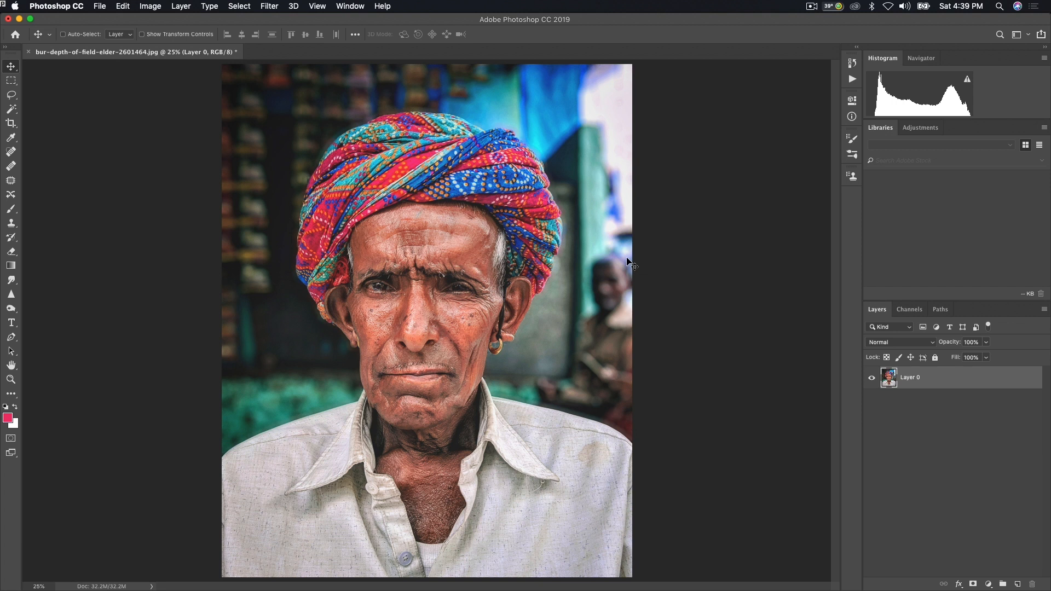
- Duplicate Layer 0 and add a Curves adjustment layer above the copy
drag(947, 382, 1019, 586)
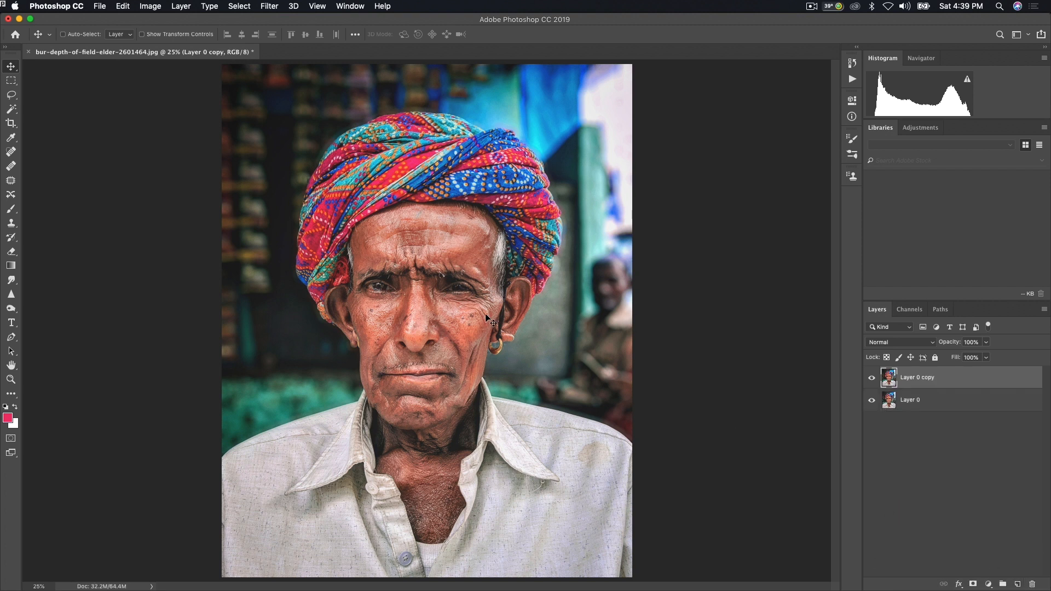
key(super+minus)
key(super+plus)
click(989, 584)
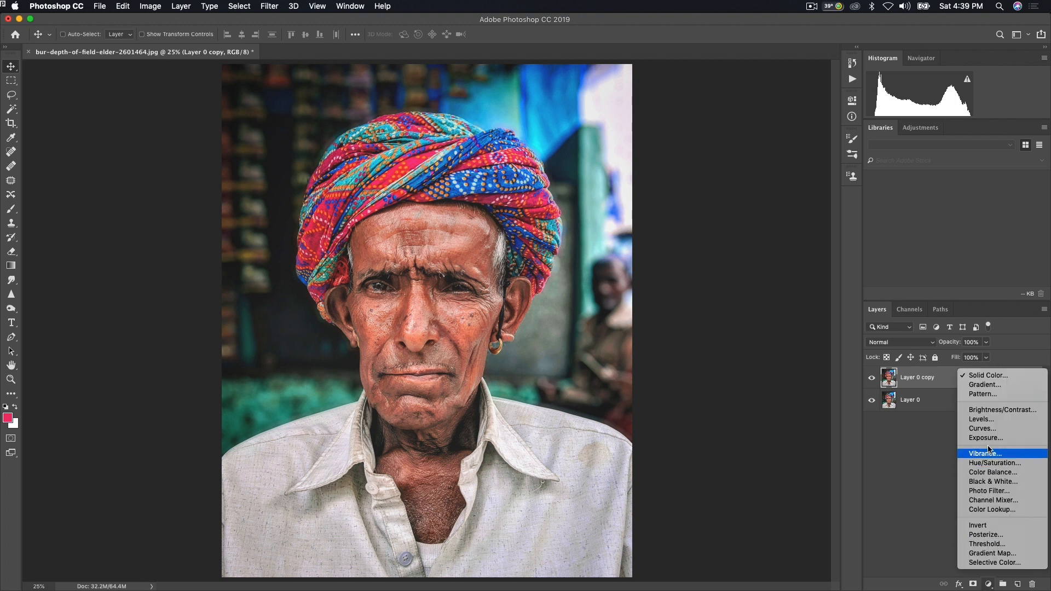
click(982, 428)
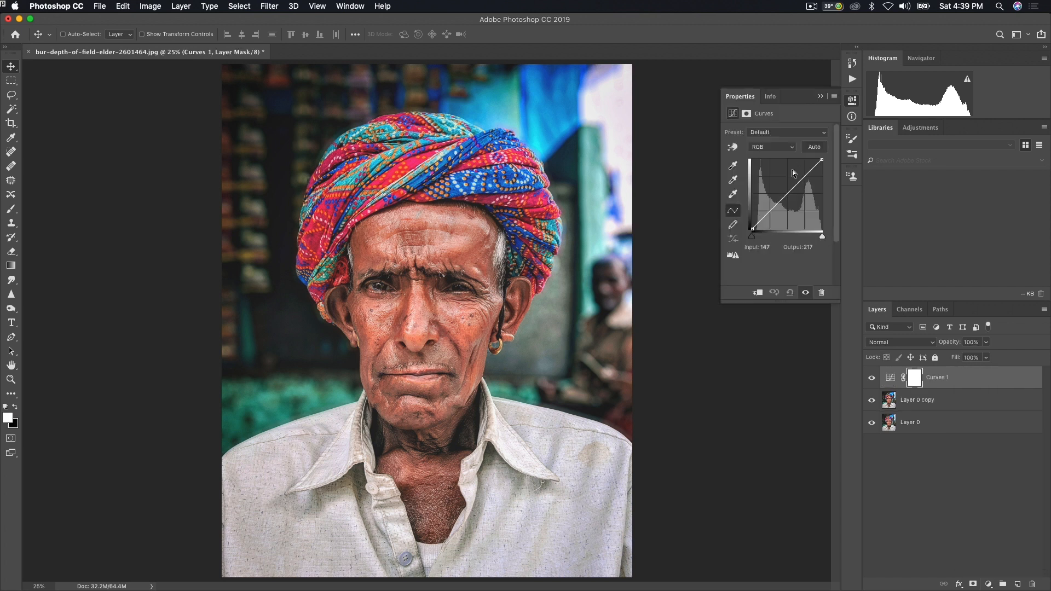
- Lower the Red channel curve with one point at input 195, output 176 and another at input 135, output 108
click(780, 151)
click(774, 156)
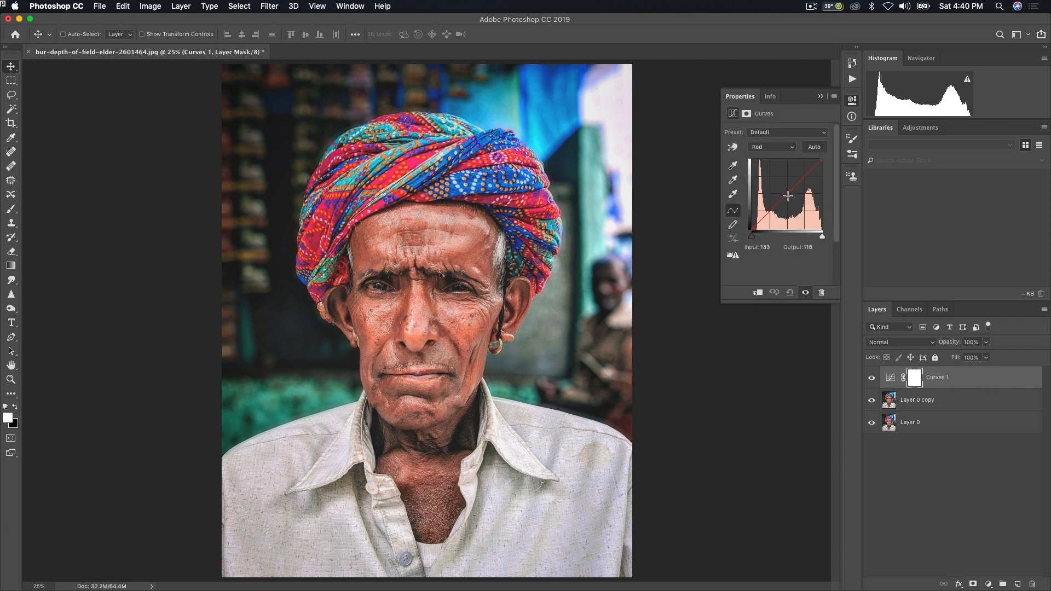
drag(723, 304, 654, 397)
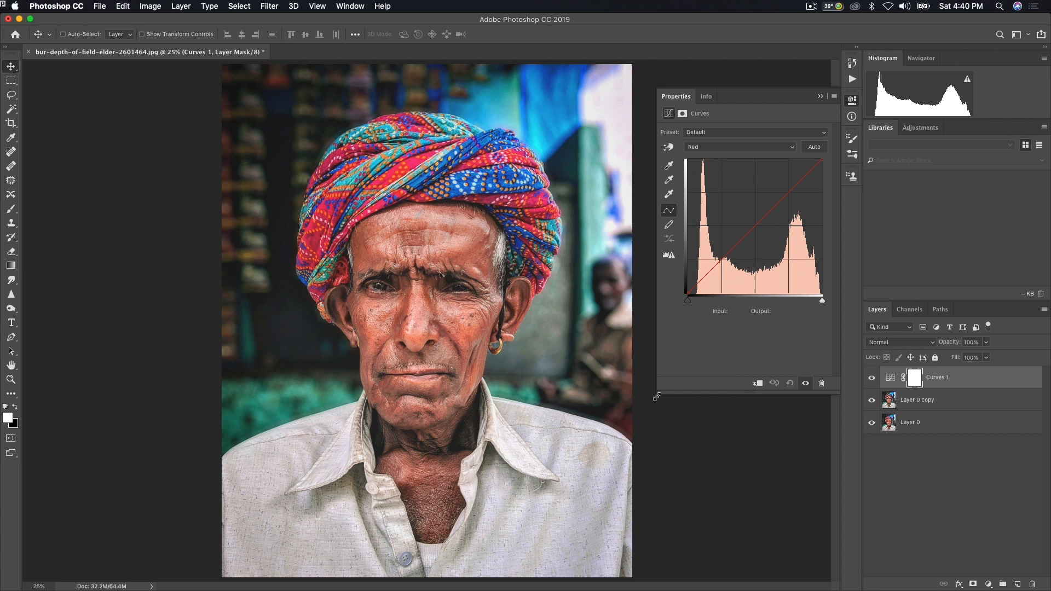
drag(756, 227, 790, 202)
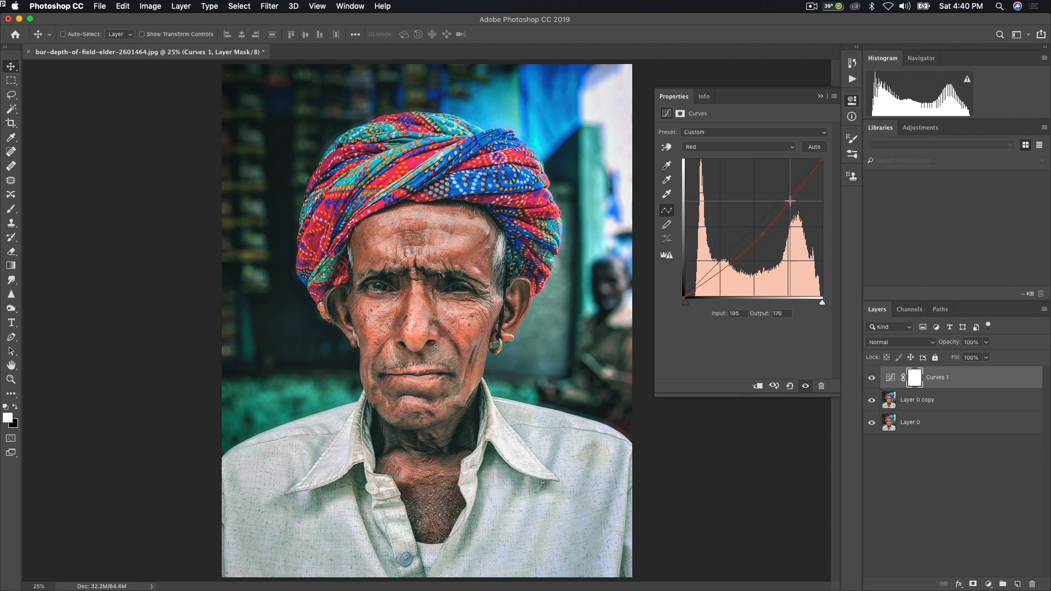
drag(758, 236, 758, 237)
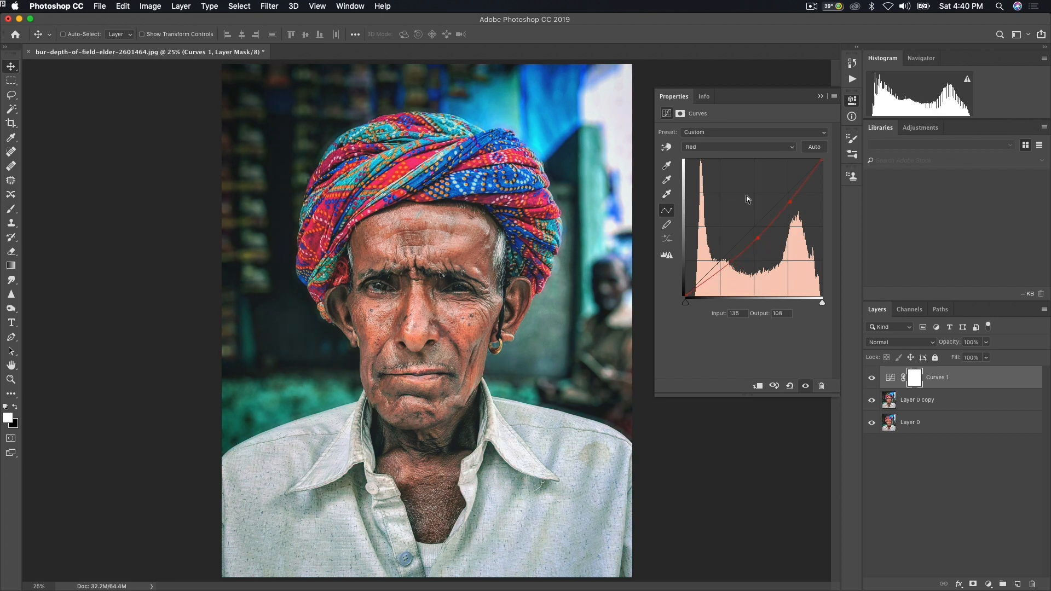
- On the Green channel curve, pull the midtones down and set a highlight point at input 195, output 197
click(725, 148)
click(724, 157)
drag(758, 222, 760, 232)
drag(793, 192, 790, 190)
- On the Blue channel curve, anchor the midpoint and lower the highlights to input 203, output 186
click(739, 146)
click(730, 154)
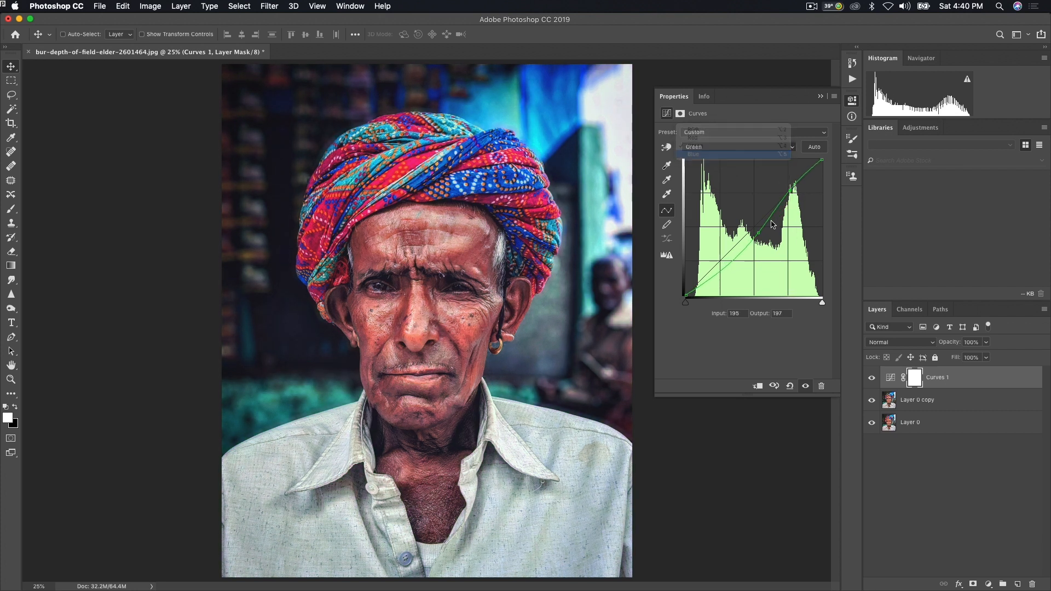
drag(757, 226, 757, 225)
mouse_move(794, 188)
mouse_down()
mouse_move(791, 176)
mouse_move(795, 197)
mouse_up()
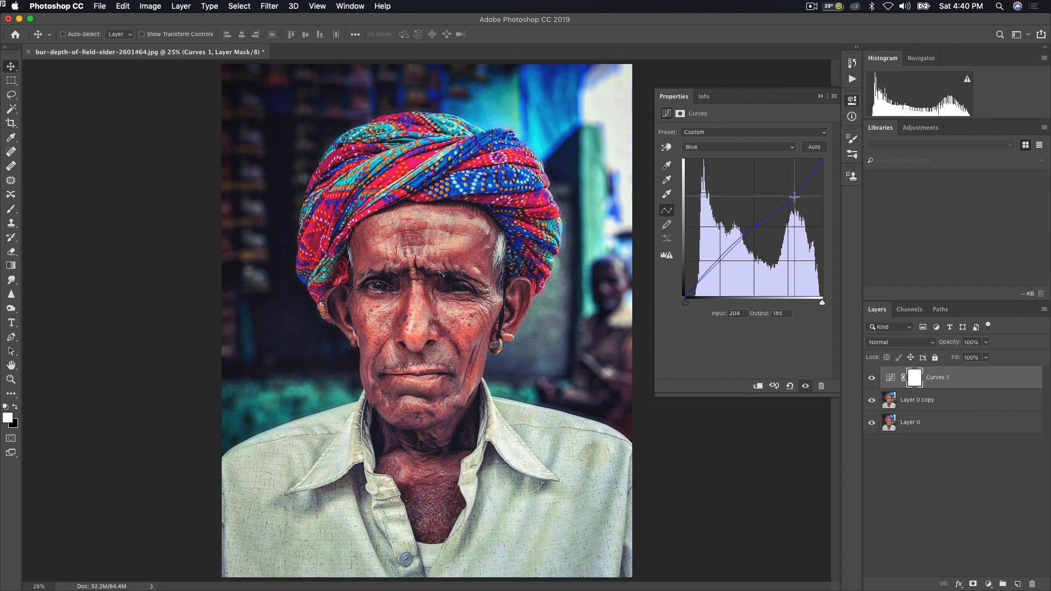
click(723, 147)
click(724, 147)
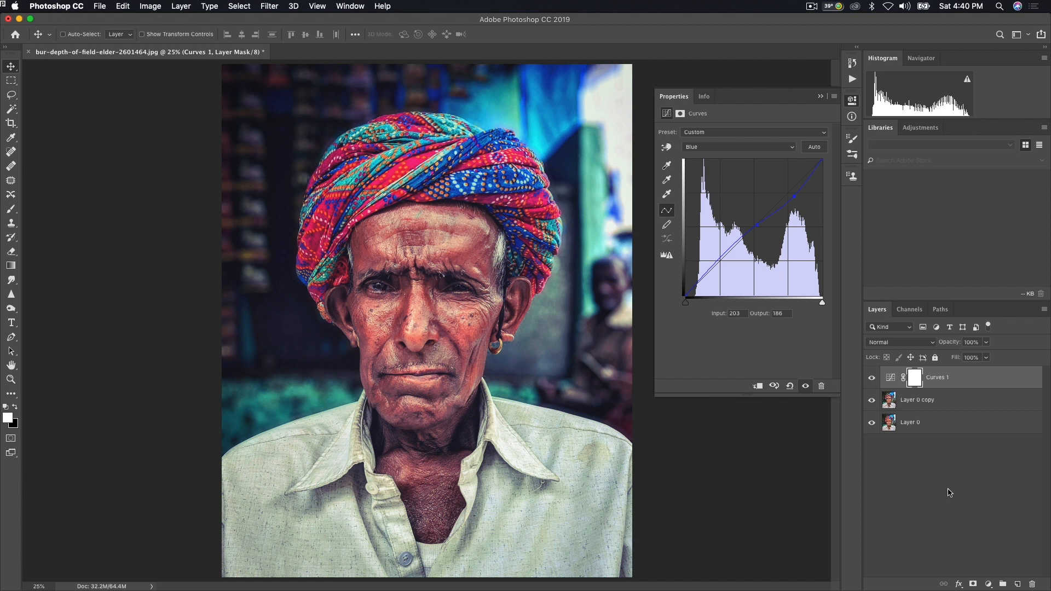
- Add a Gradient Map adjustment layer with the Violet, Orange preset and set its blend mode to Hue
click(989, 585)
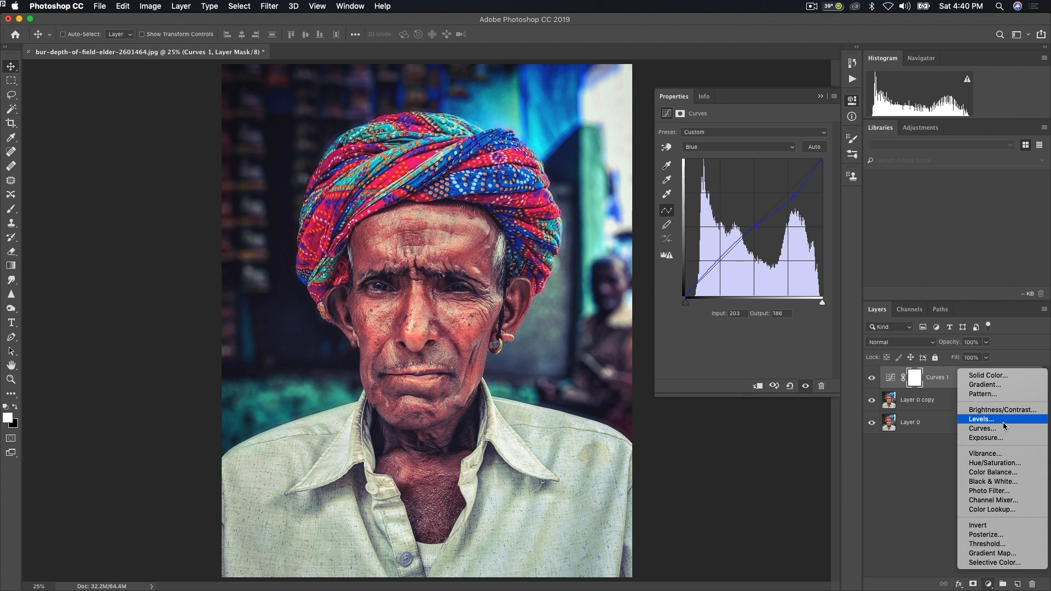
click(992, 554)
click(747, 144)
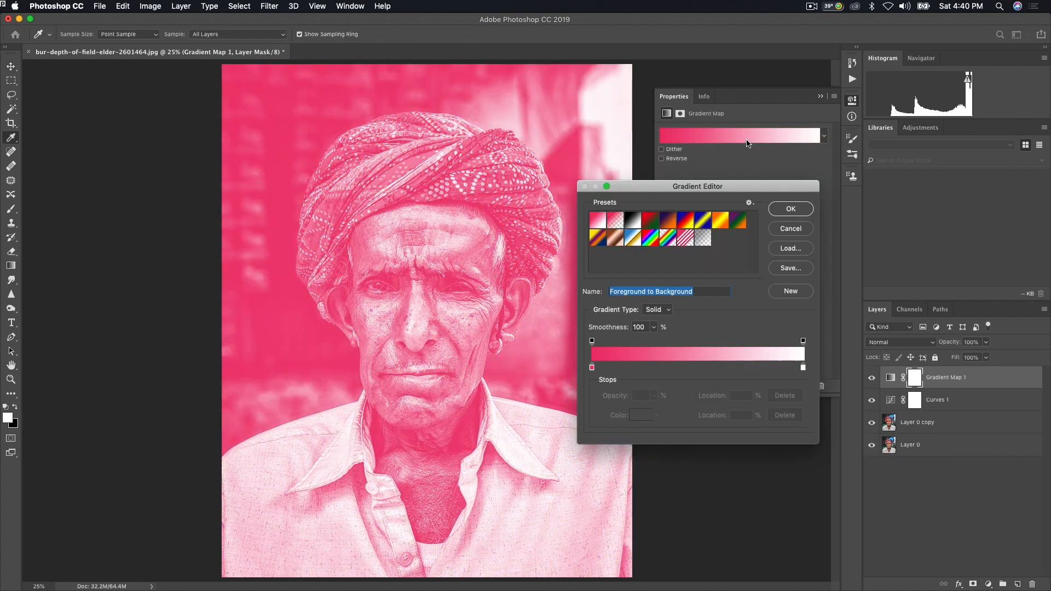
click(670, 221)
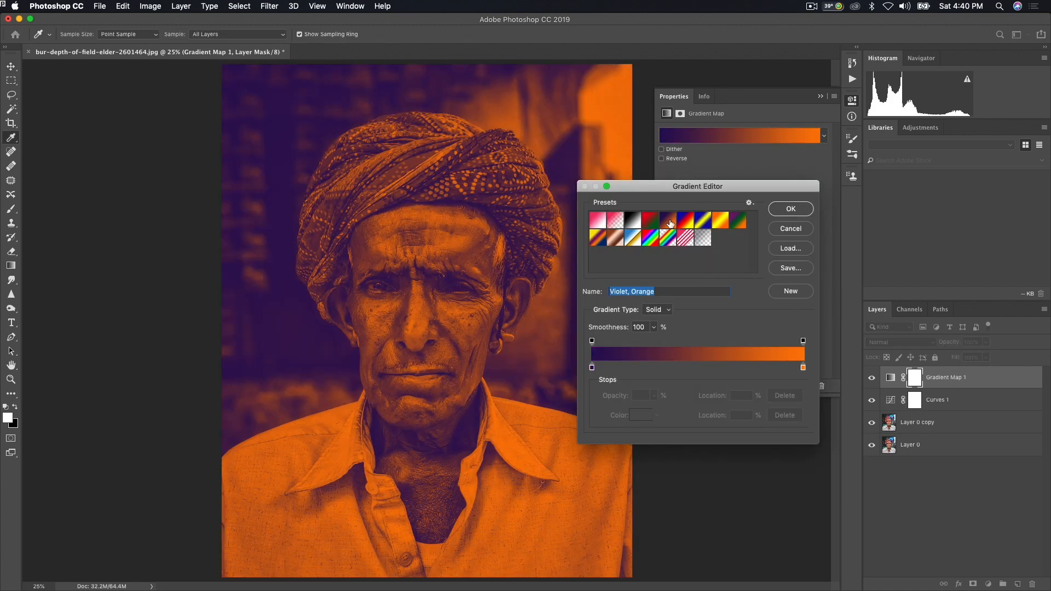
click(790, 209)
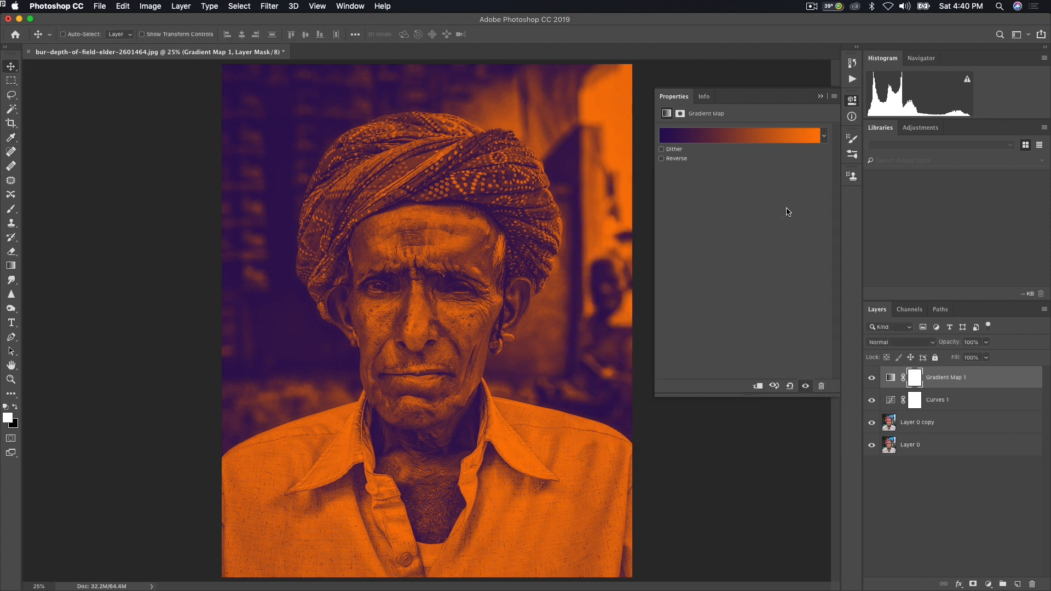
click(902, 343)
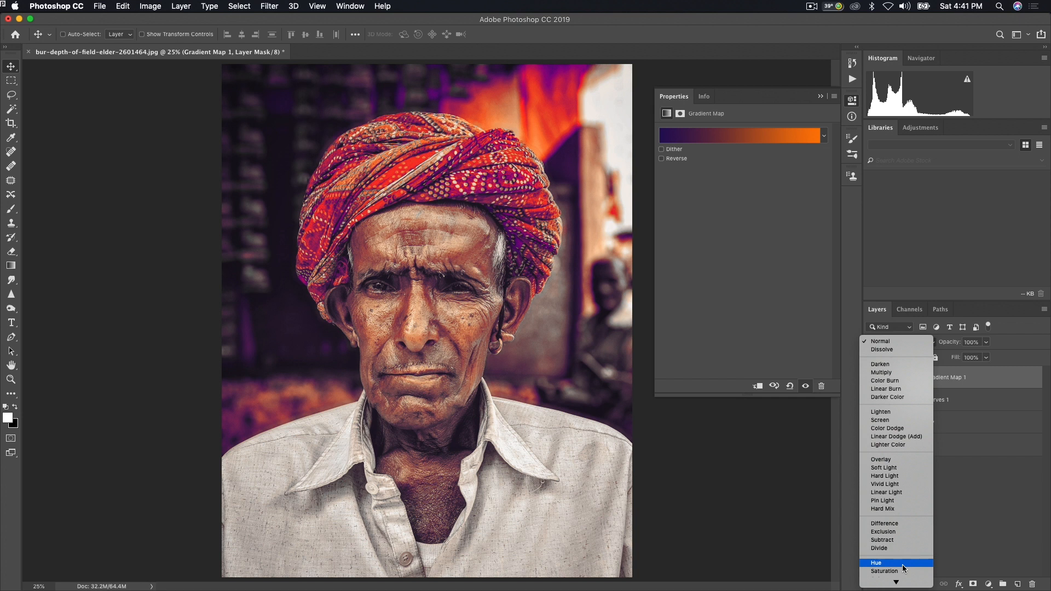
click(896, 564)
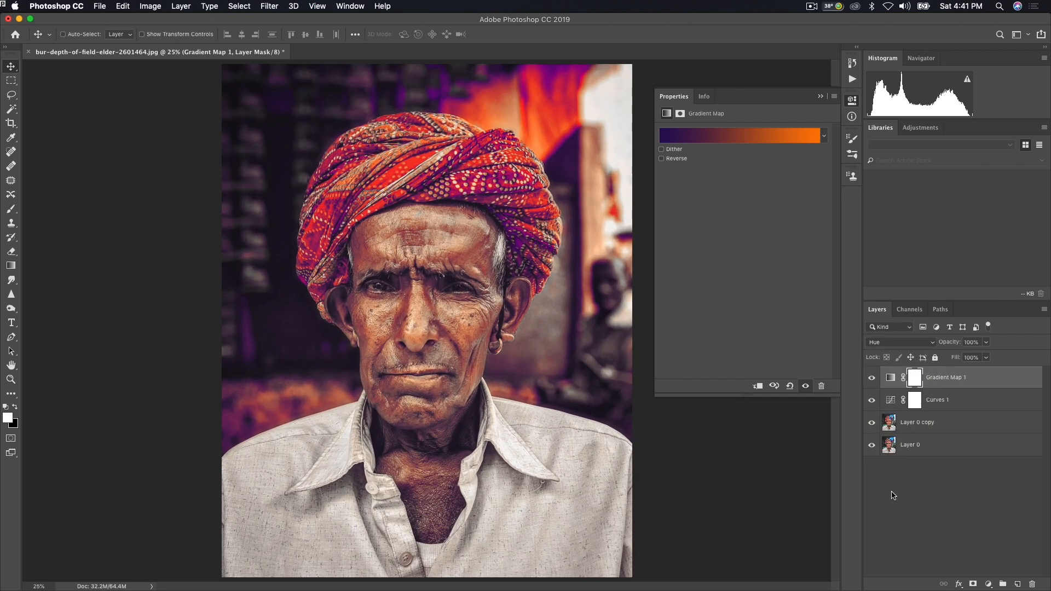
- Compare the image with the Curves and Gradient Map layers hidden and shown, and set the Gradient Map's opacity to 51%
click(873, 400)
click(873, 402)
click(870, 378)
click(871, 378)
drag(922, 348, 892, 355)
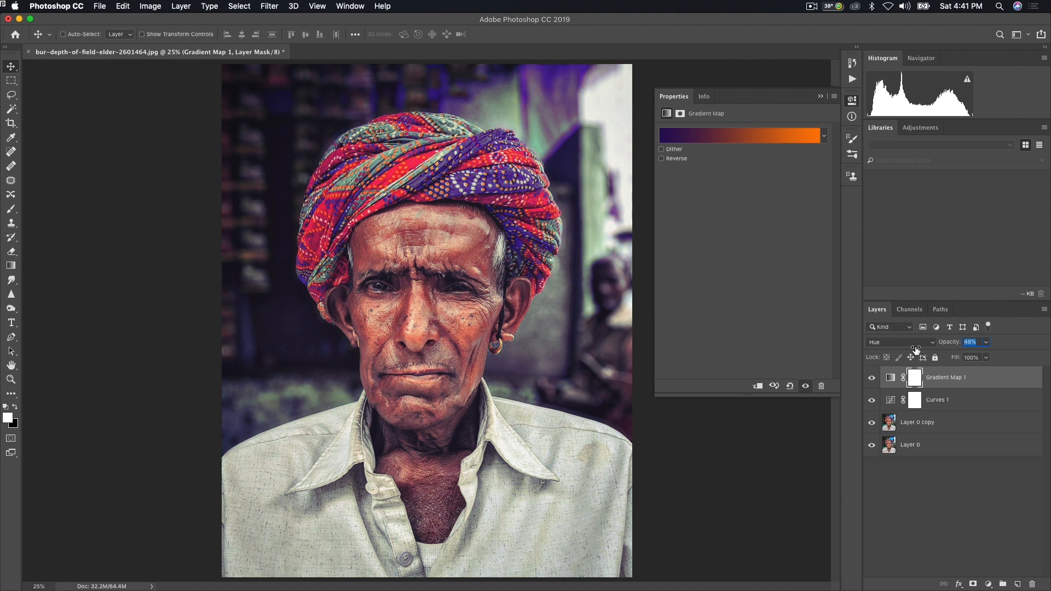
drag(917, 349, 918, 351)
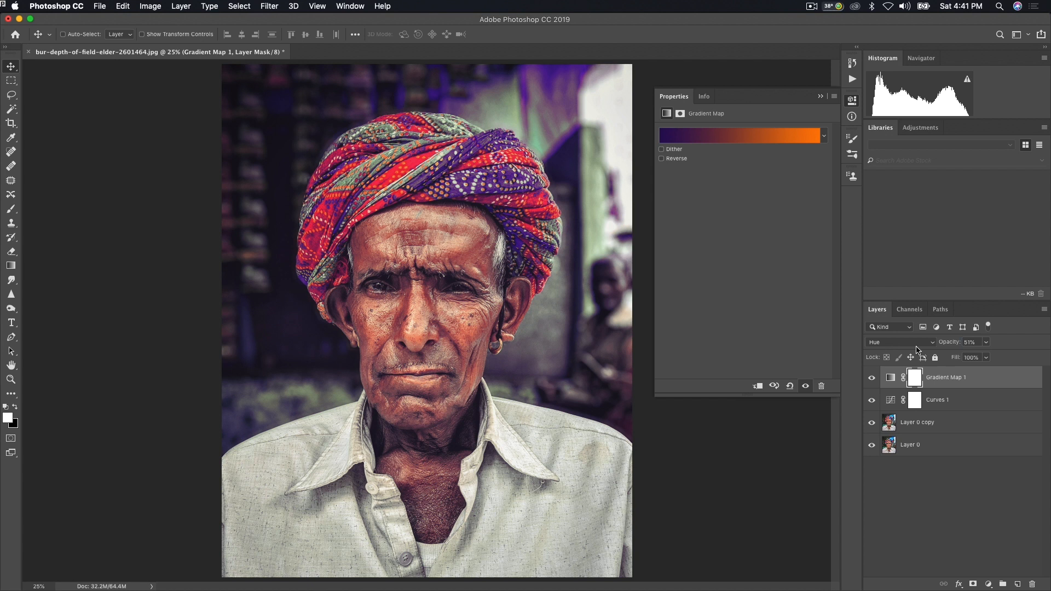
- On Layer 0 copy, burn the background and shoulders on both sides of the man with a Burn brush of about 1100 px
click(927, 422)
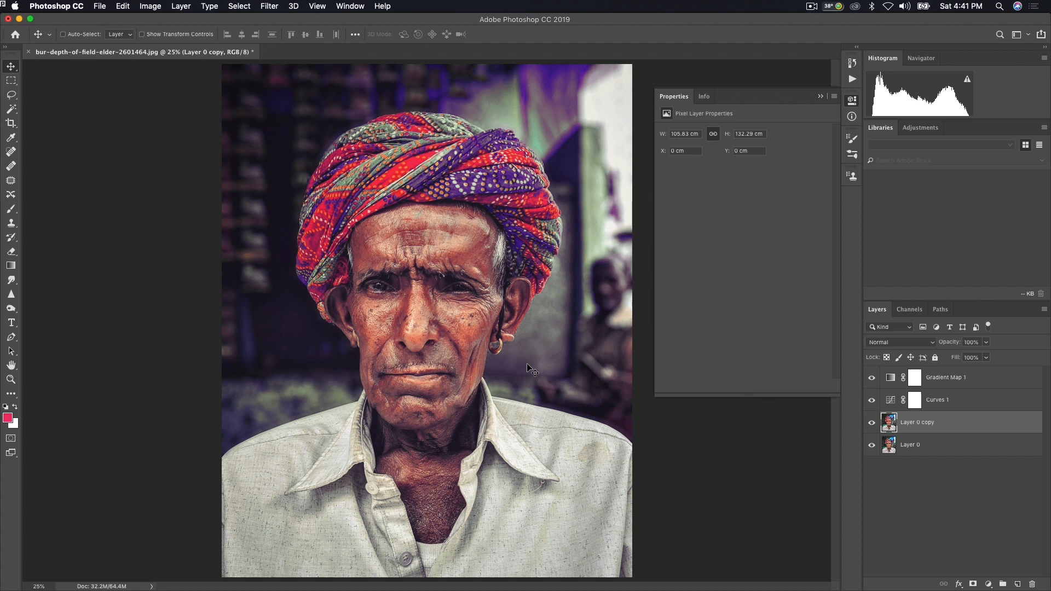
click(12, 282)
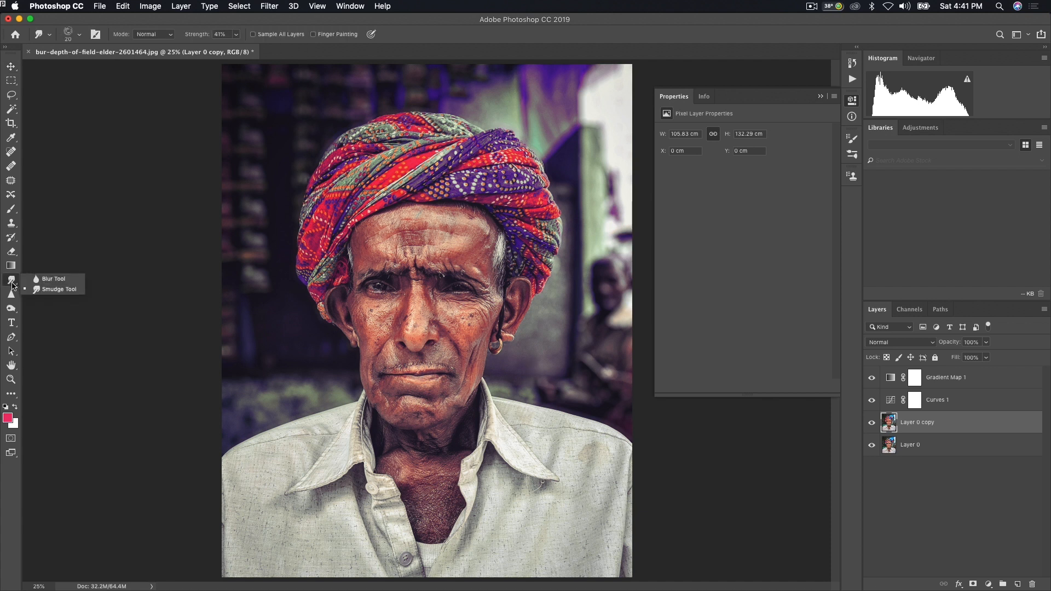
click(10, 308)
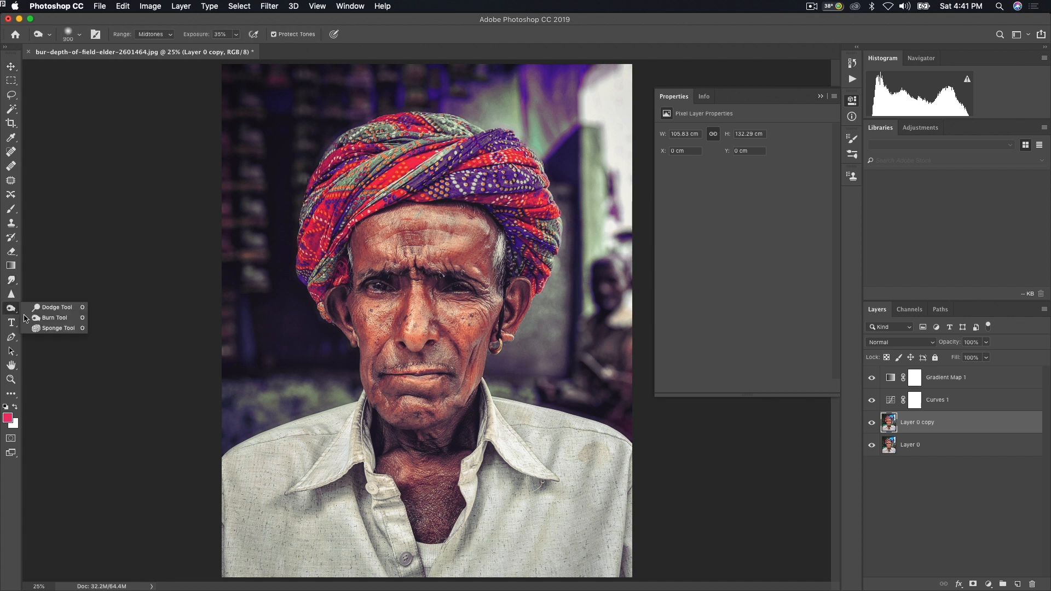
click(54, 318)
key(bracketright)
key(bracketright)
key(bracketright)
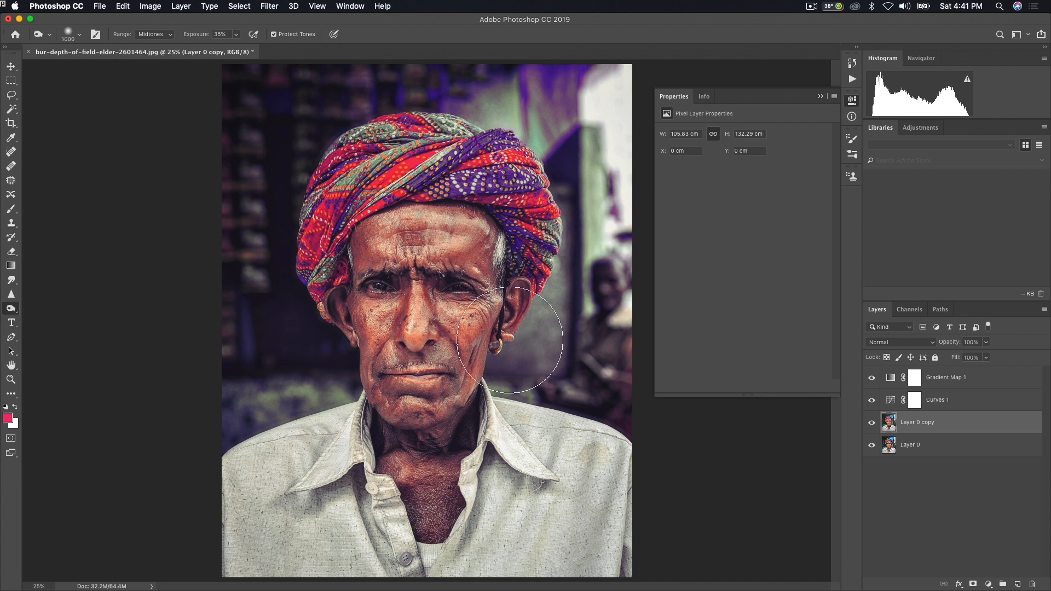
key(bracketleft)
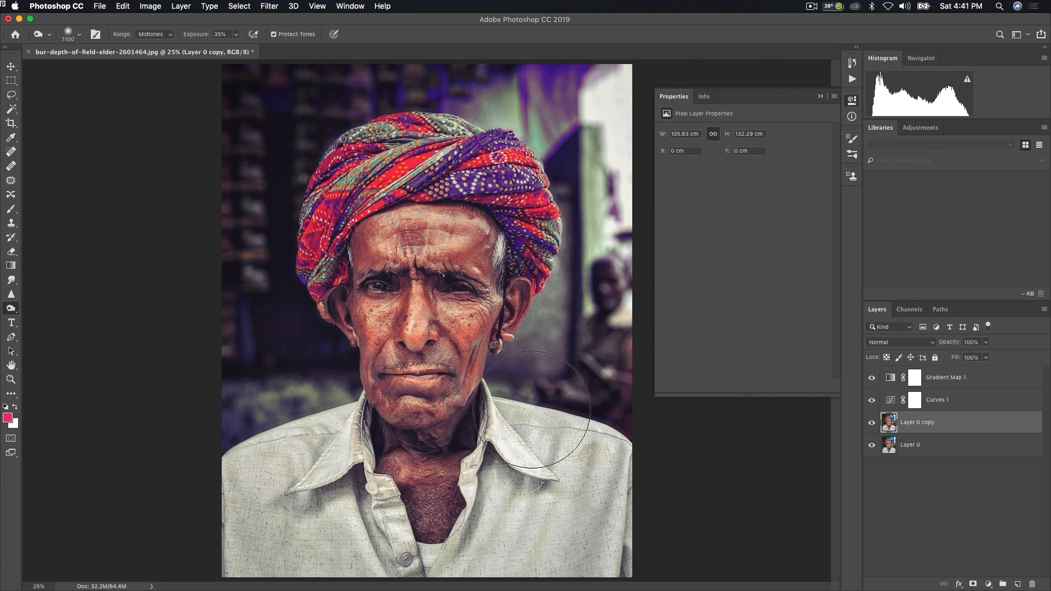
drag(552, 409, 586, 455)
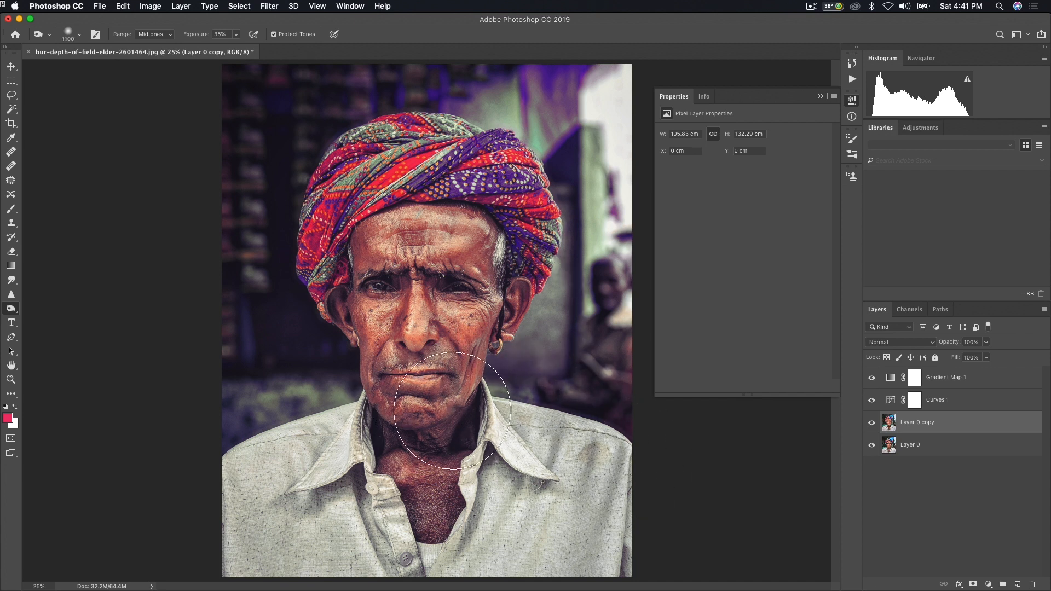
mouse_move(333, 445)
mouse_down()
mouse_move(278, 415)
mouse_move(270, 423)
mouse_up()
key(bracketright)
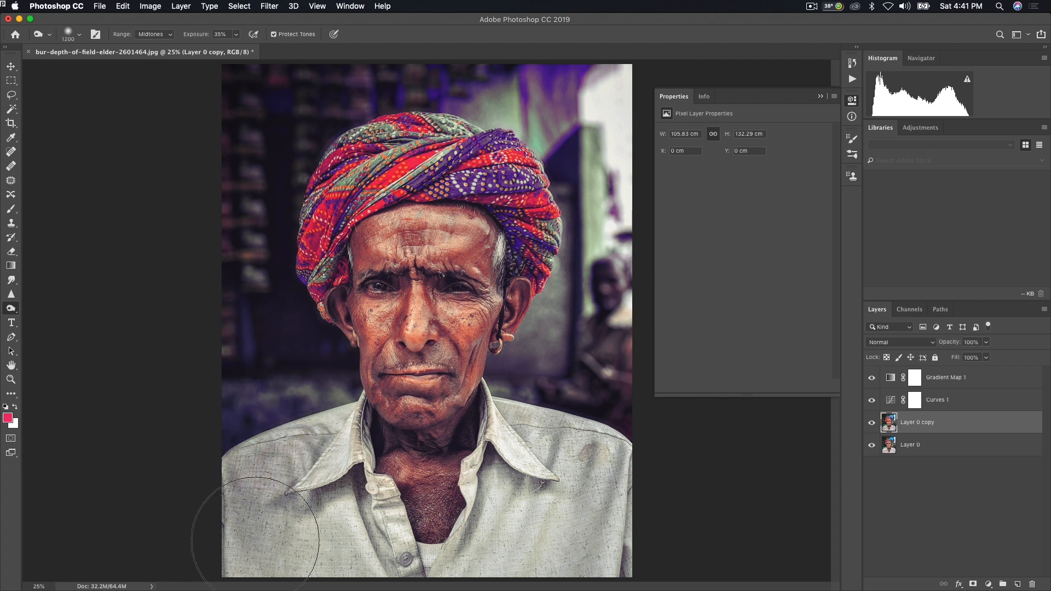
- Burn the lower part of the shirt with a large Burn brush of about 1600 px to darken the photo's bottom edge
key(super+minus)
key(bracketright)
key(bracketright)
key(bracketright)
key(bracketright)
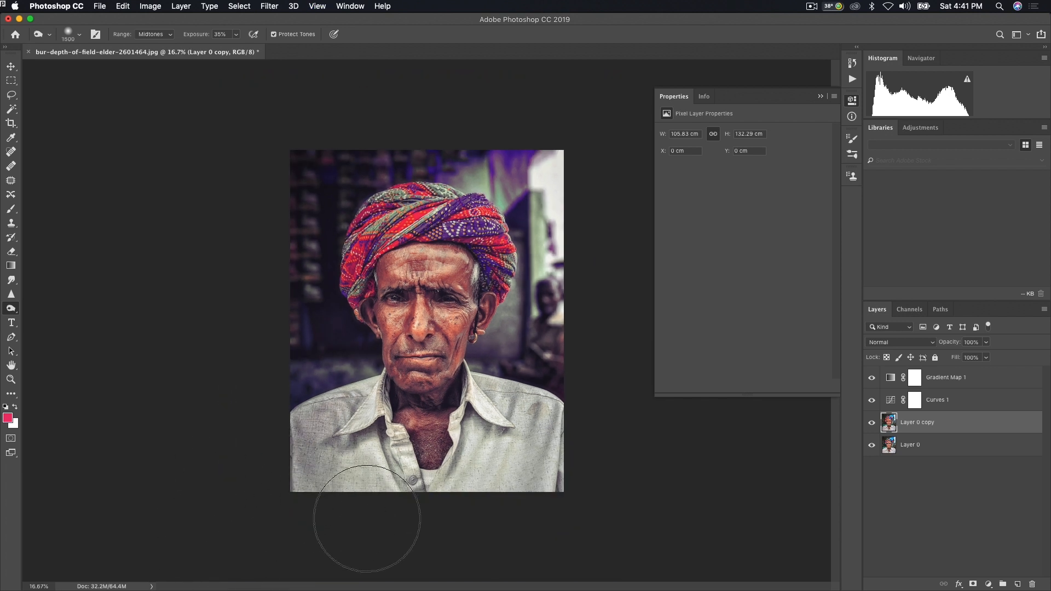
mouse_move(360, 478)
mouse_down()
mouse_move(499, 541)
mouse_move(559, 430)
mouse_move(471, 536)
mouse_move(479, 487)
mouse_move(416, 556)
mouse_move(535, 388)
mouse_move(491, 372)
mouse_move(566, 394)
mouse_move(567, 411)
mouse_move(451, 535)
mouse_up()
key(super+plus)
key(bracketleft)
mouse_move(515, 476)
mouse_down()
mouse_move(464, 575)
mouse_move(329, 509)
mouse_move(287, 456)
mouse_move(361, 567)
mouse_up()
- Burn the shadowed edge of the cheek and turban opposite the earring with a Burn brush of about 500 px
key(bracketleft)
key(super+plus)
key(bracketleft)
key(bracketleft)
key(bracketleft)
key(bracketleft)
key(bracketleft)
key(bracketleft)
key(bracketleft)
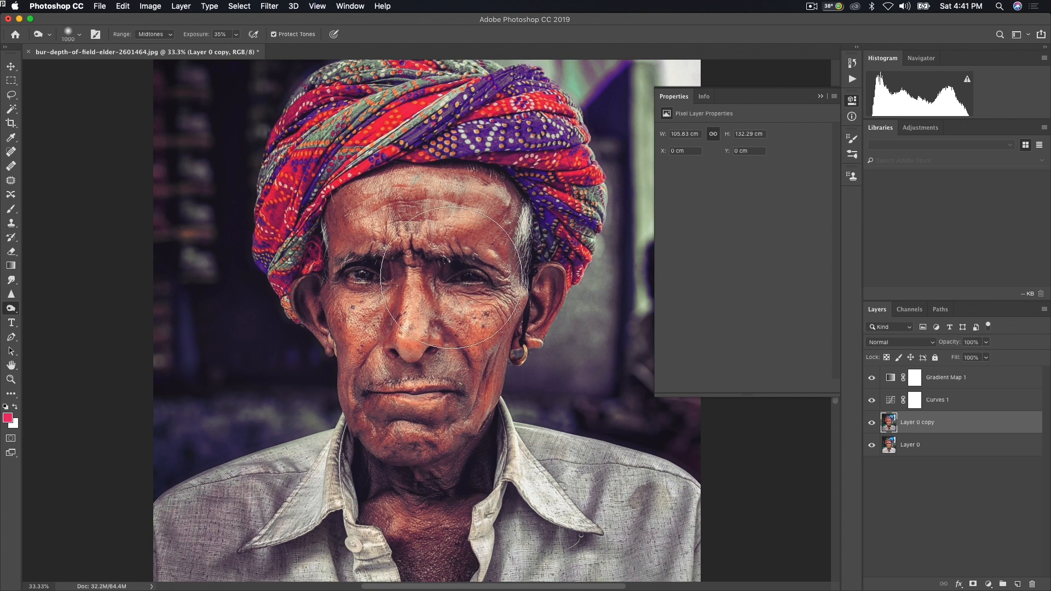
key(bracketleft)
key(bracketleft)
key(bracketleft)
key(bracketleft)
key(bracketright)
key(bracketright)
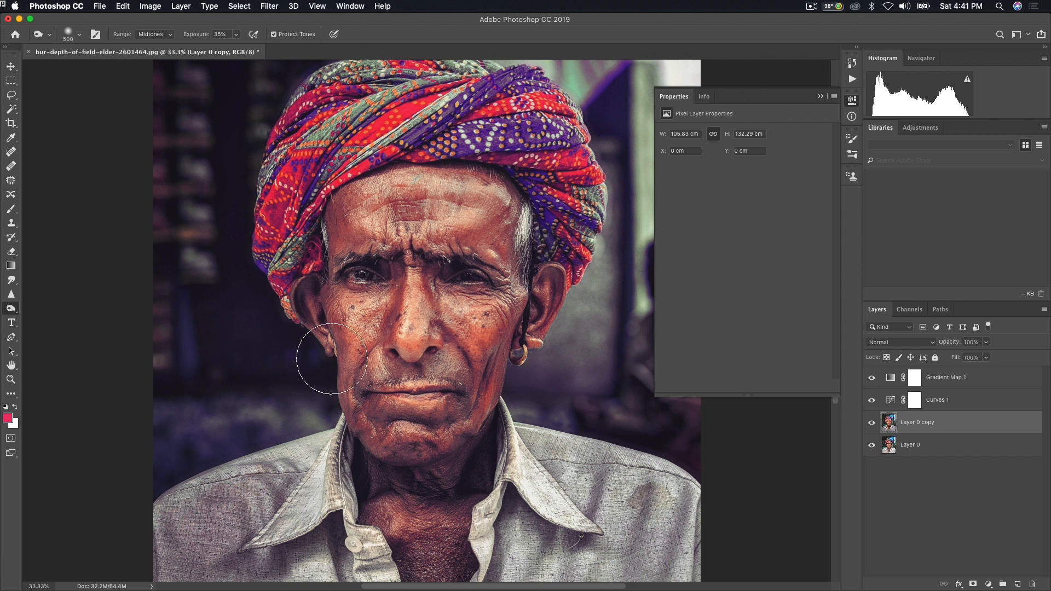
key(bracketleft)
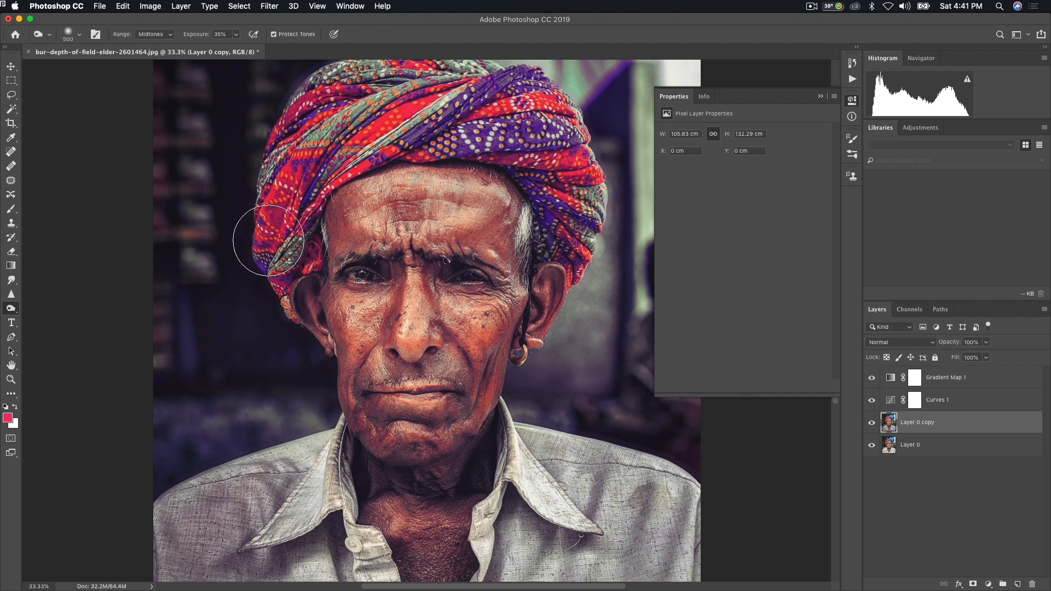
- Burn the temple and turban edge on the earring side with a Burn brush of about 400 px
scroll(273, 160, up, 3)
key(bracketright)
scroll(526, 273, down, 3)
scroll(525, 273, right, 2)
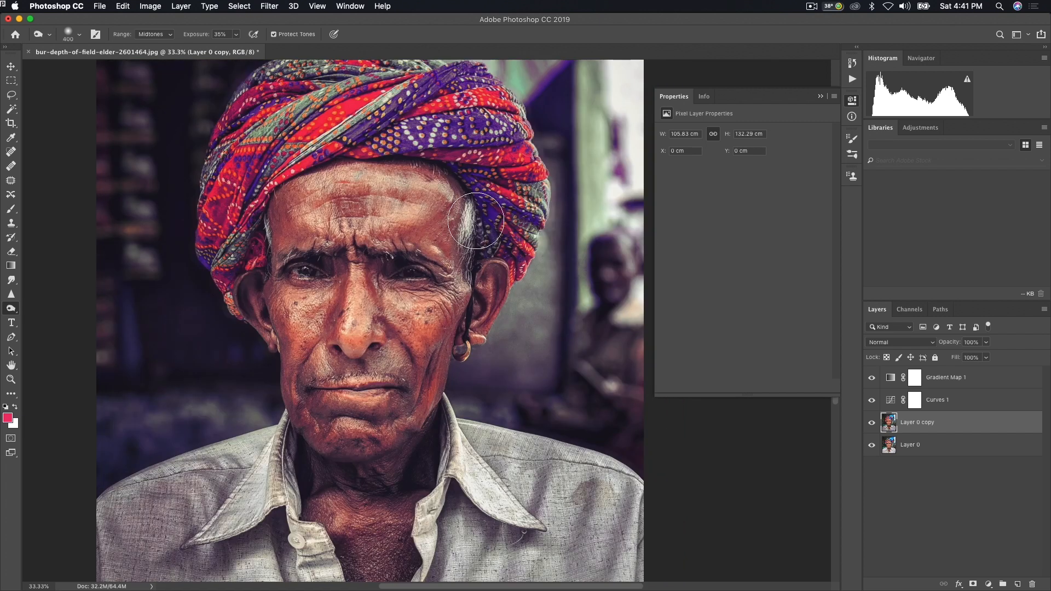
key(bracketleft)
key(bracketleft)
- Dodge the highlights on the man's face with a midtones Dodge brush of about 175 px at 15% exposure
drag(11, 308, 50, 309)
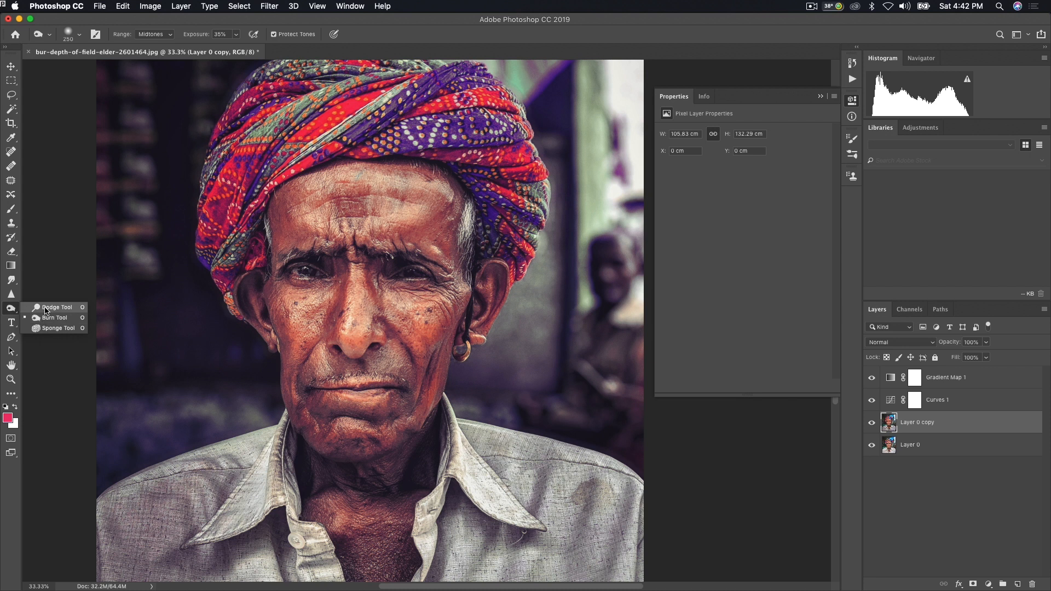
key(bracketleft)
key(bracketleft)
key(bracketleft)
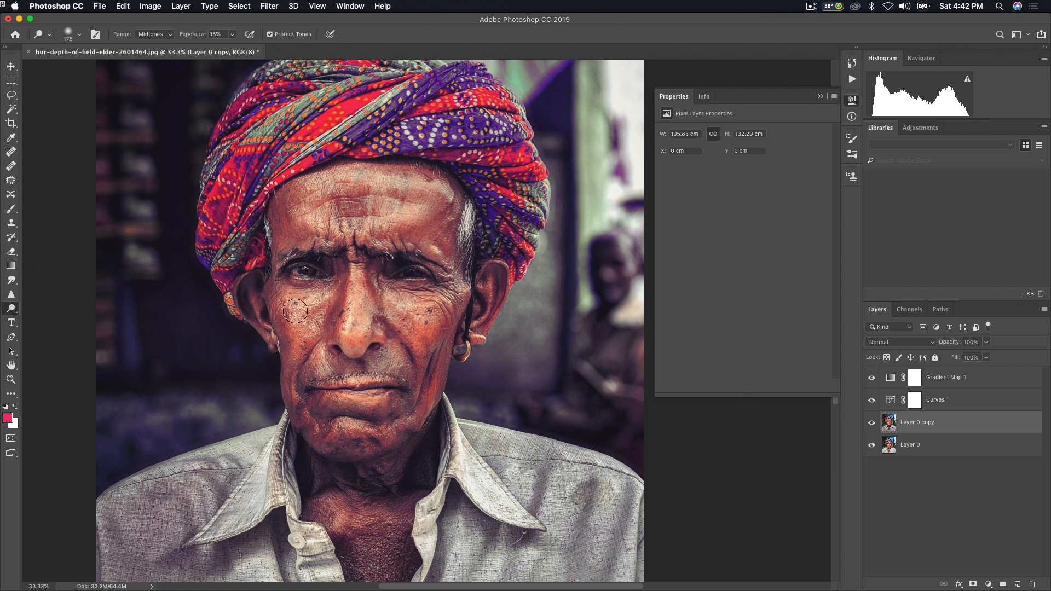
key(bracketleft)
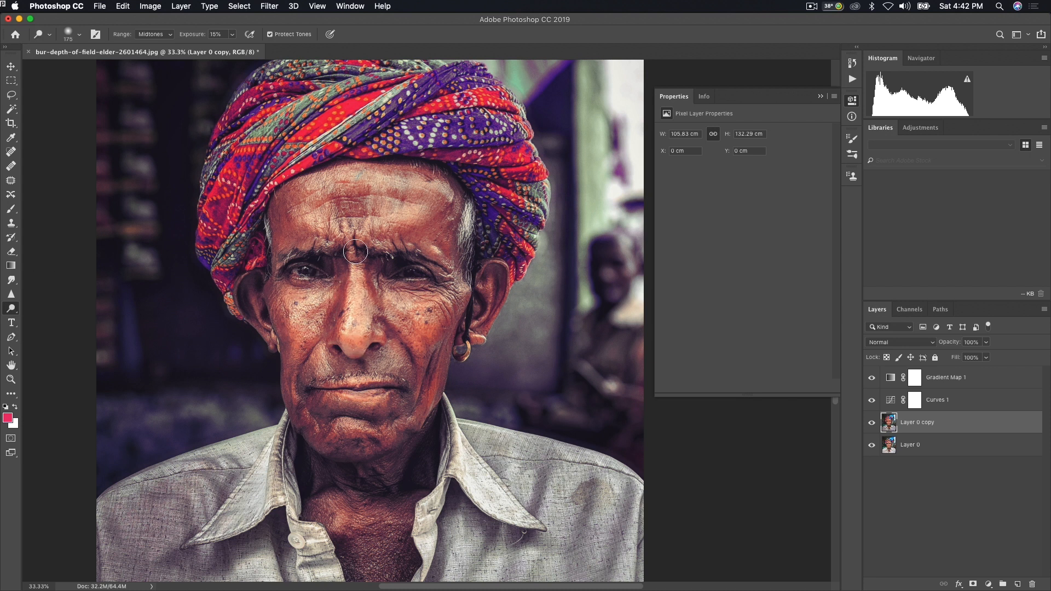
key(bracketleft)
key(bracketright)
scroll(356, 323, down, 3)
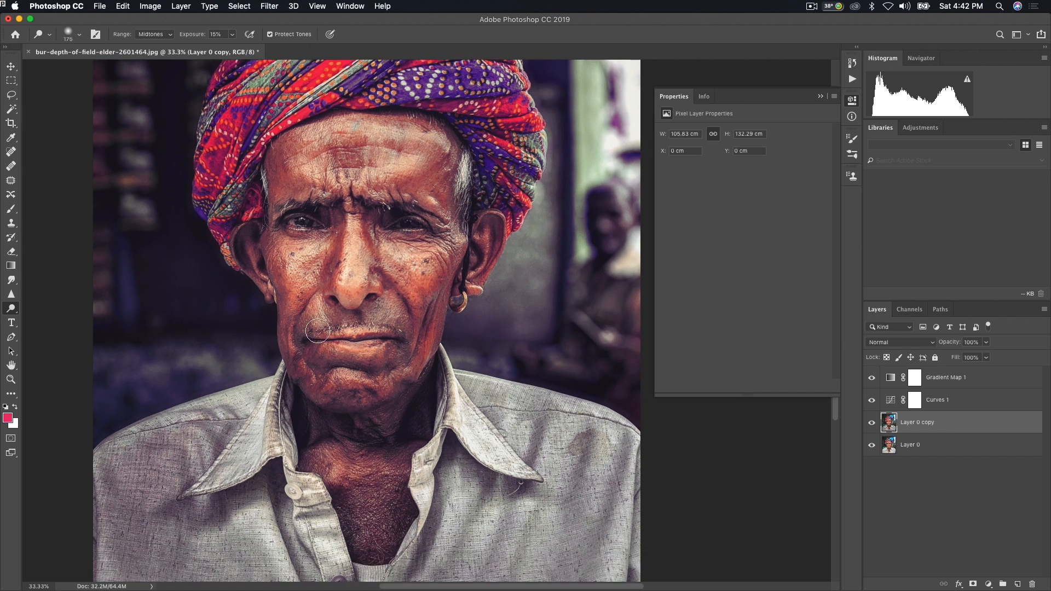
- Dodge the light folds on both sides of the shirt with a Dodge brush of about 125 px
drag(445, 432, 427, 320)
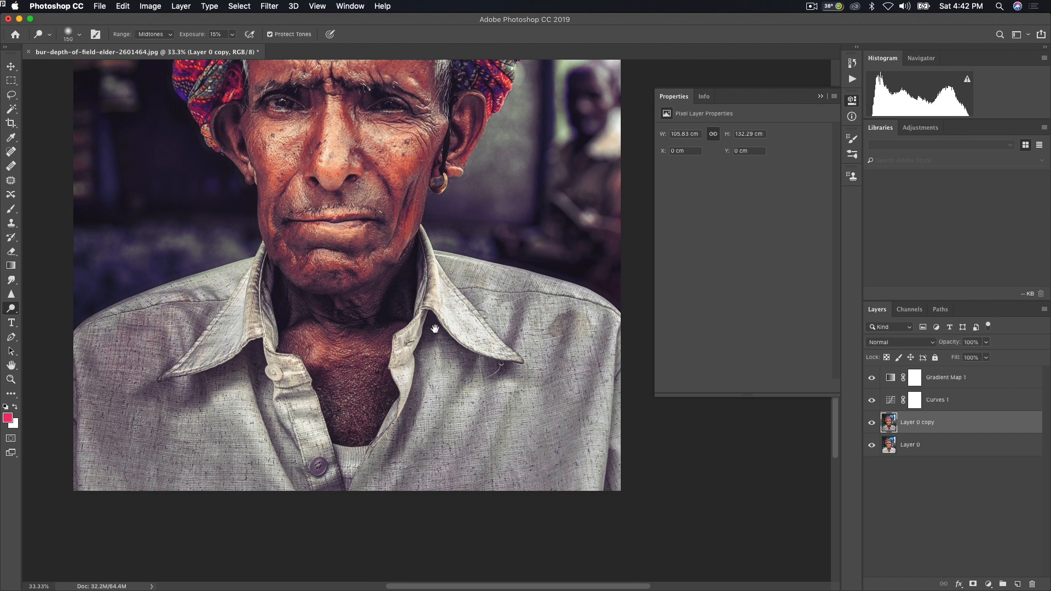
key(bracketright)
key(bracketright)
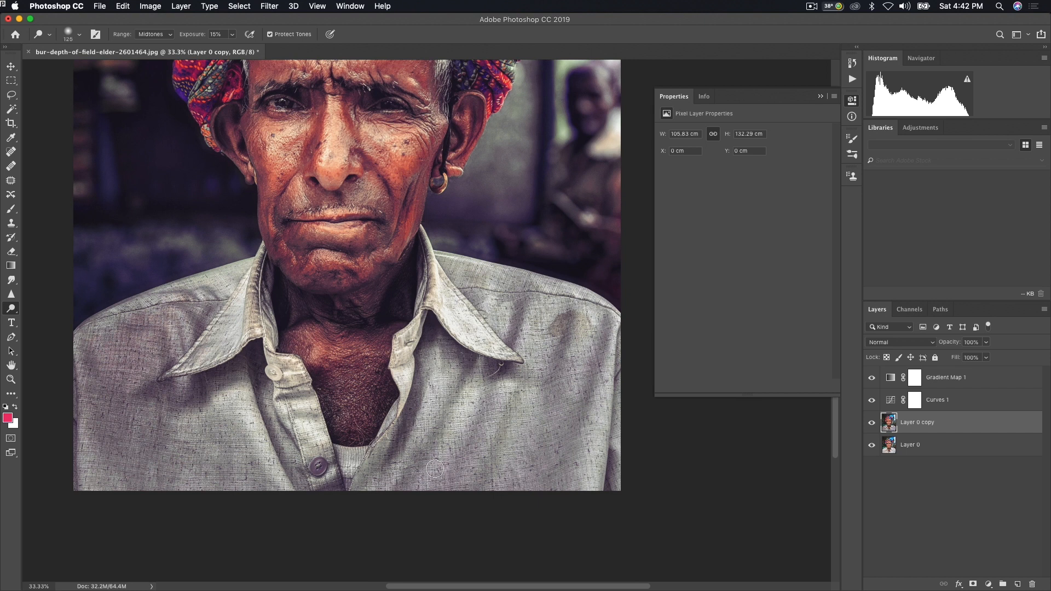
drag(526, 314, 461, 485)
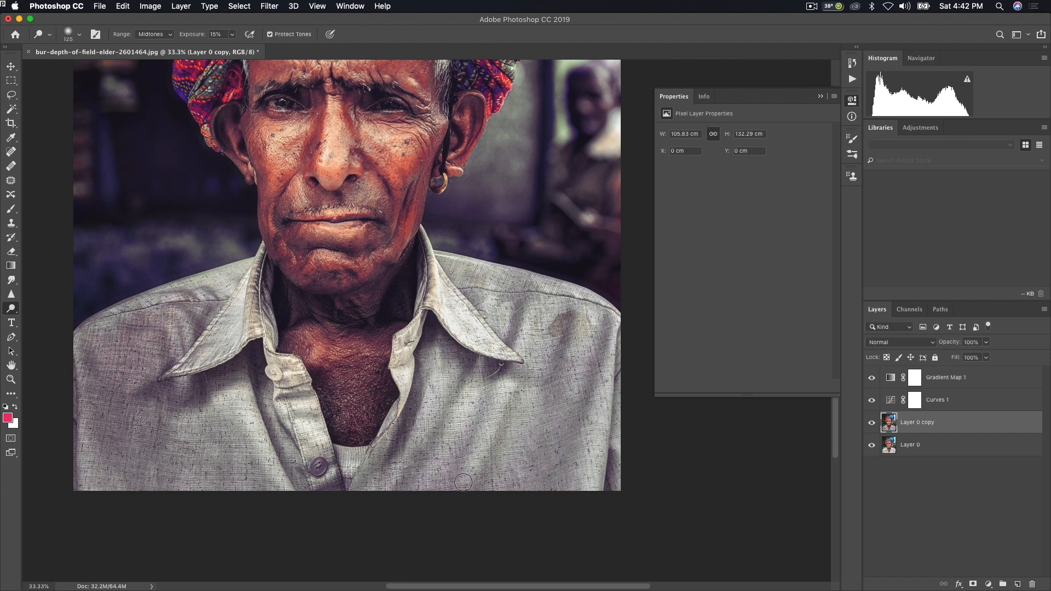
mouse_move(556, 331)
mouse_down()
mouse_move(542, 395)
mouse_move(567, 320)
mouse_move(565, 384)
mouse_move(579, 308)
mouse_move(572, 367)
mouse_up()
key(bracketright)
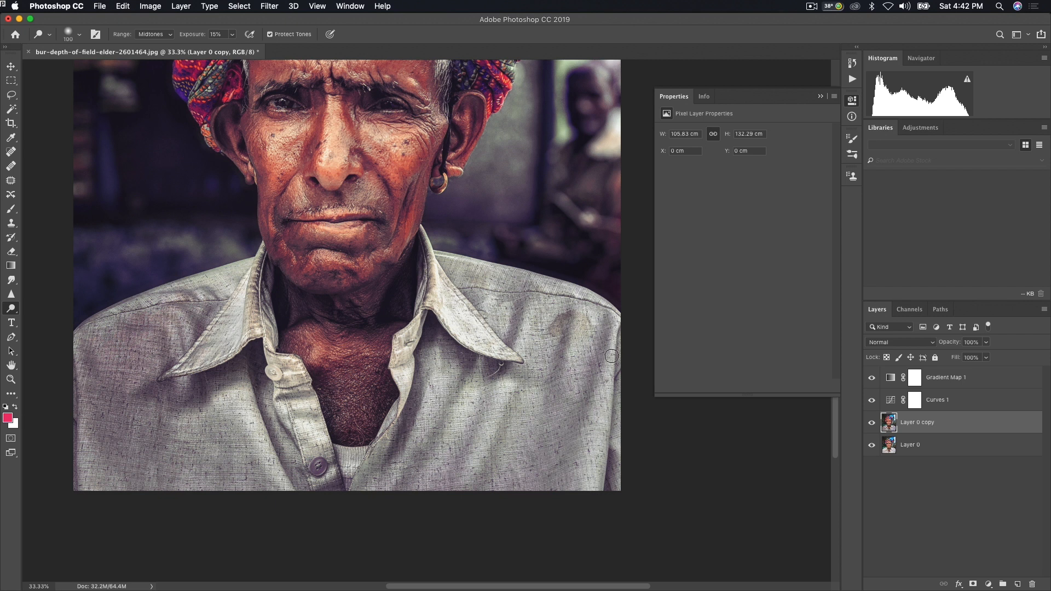
drag(589, 488, 585, 472)
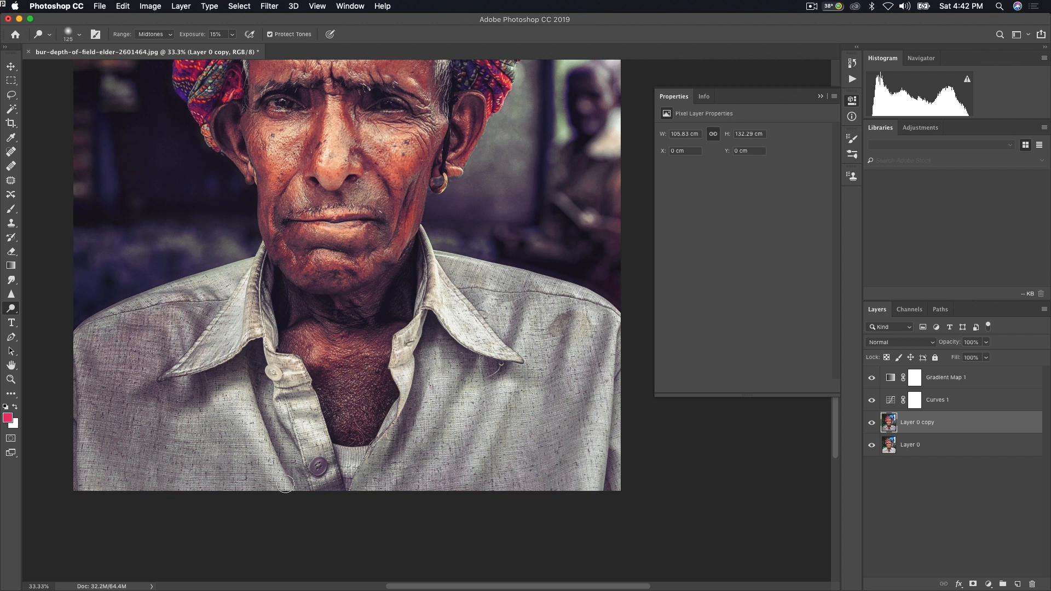
mouse_move(166, 341)
mouse_down()
mouse_move(183, 310)
mouse_move(201, 400)
mouse_move(209, 381)
mouse_move(186, 444)
mouse_up()
- Dodge the shirt collar and the open neck area at 15% exposure
key(bracketleft)
key(bracketleft)
key(bracketleft)
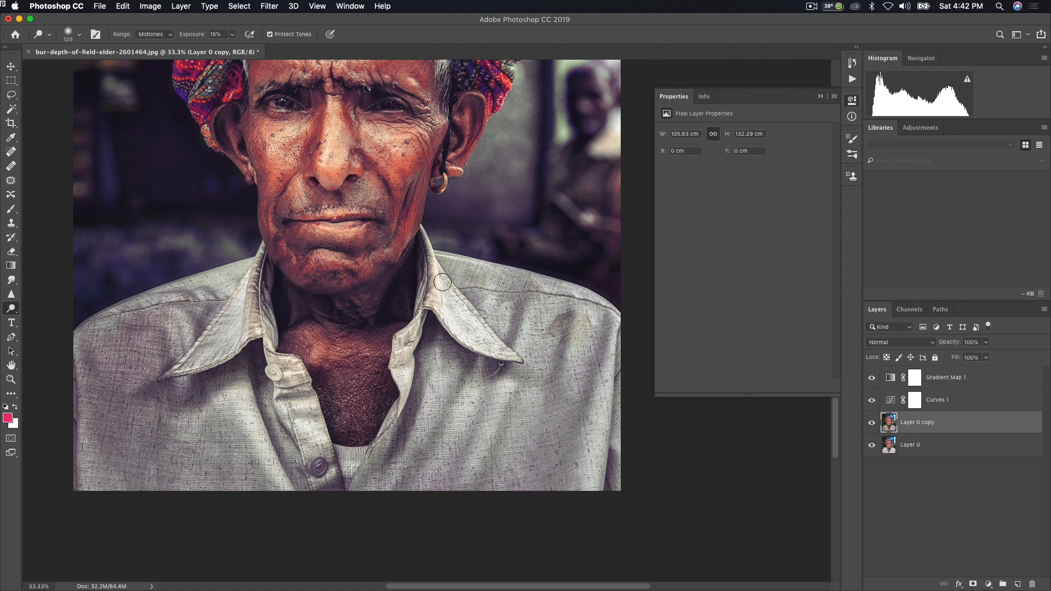
drag(357, 310, 371, 382)
key(super+minus)
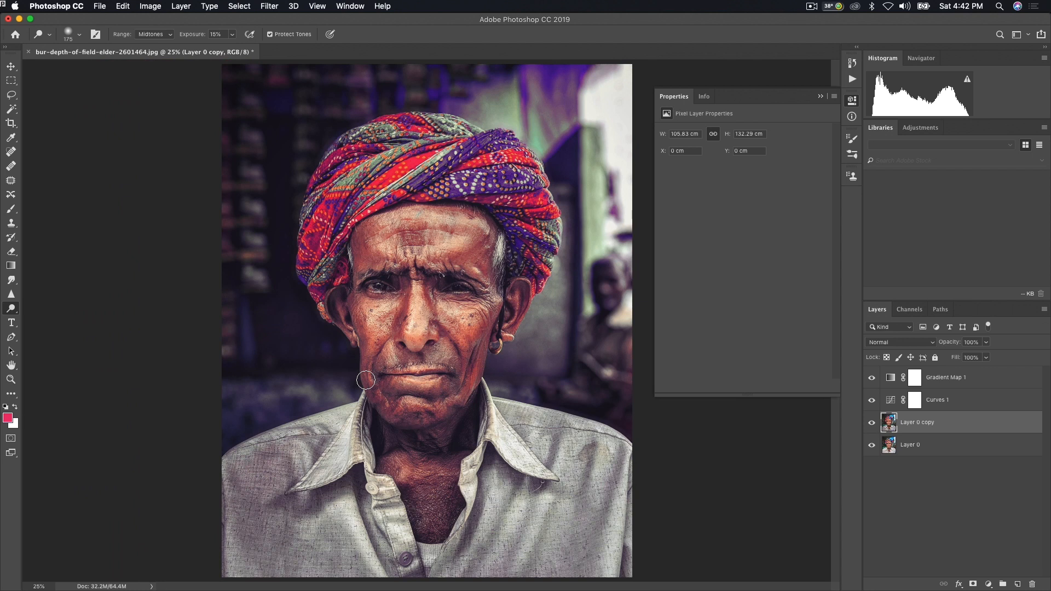
- Add a new empty layer above Gradient Map 1 and set black as the foreground colour for the Brush tool
click(955, 379)
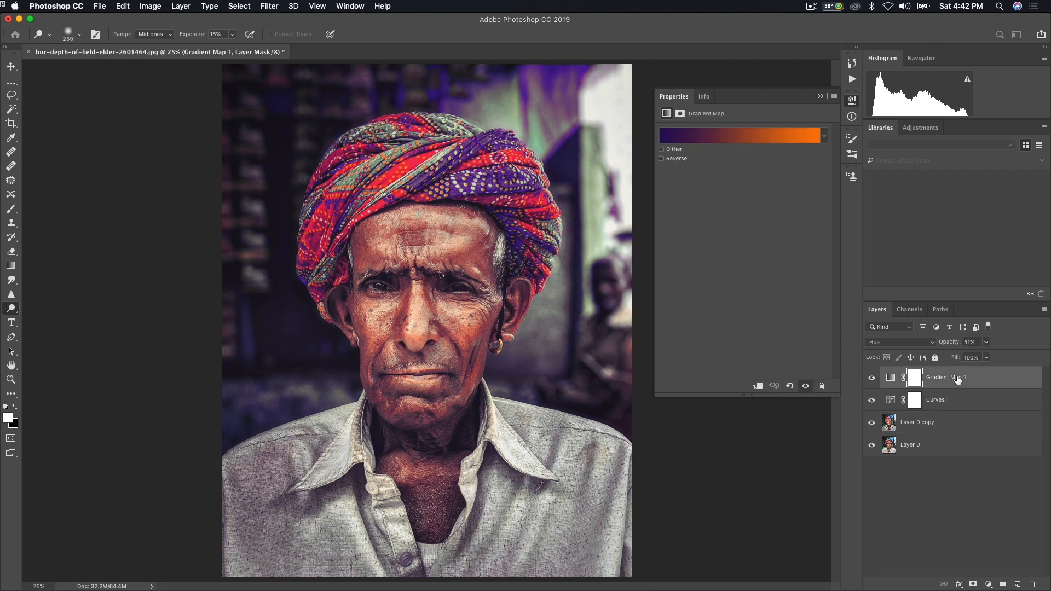
click(1016, 584)
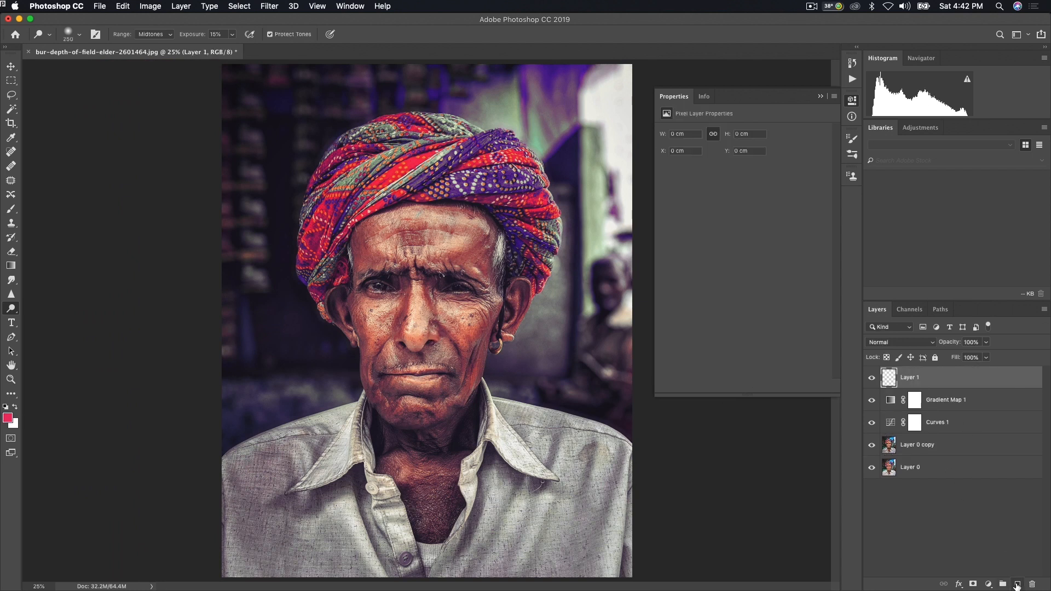
click(17, 211)
click(55, 208)
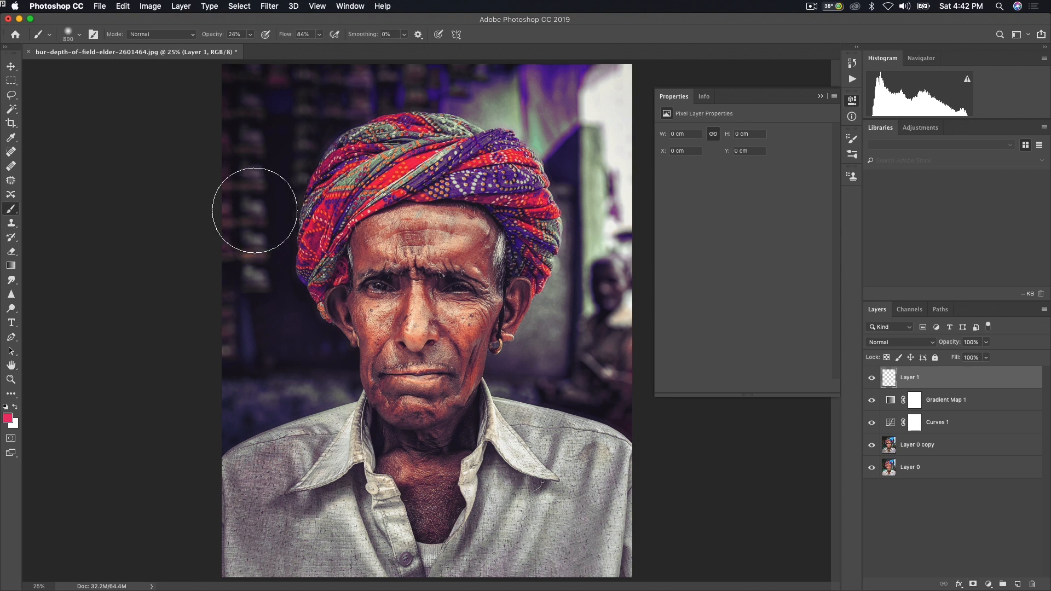
click(6, 407)
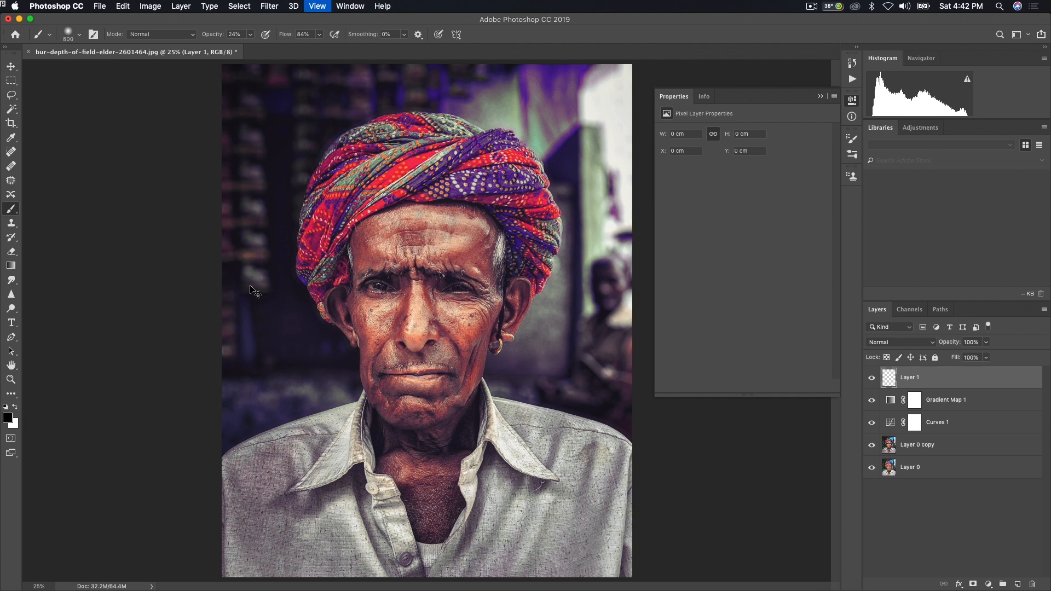
- Paint black over the photo's upper background with a soft Brush of about 2200 px at 24% opacity and 84% flow
key(super+minus)
key(bracketright)
key(bracketright)
key(bracketright)
key(bracketright)
key(bracketright)
key(bracketright)
key(bracketright)
key(bracketright)
key(bracketright)
key(bracketright)
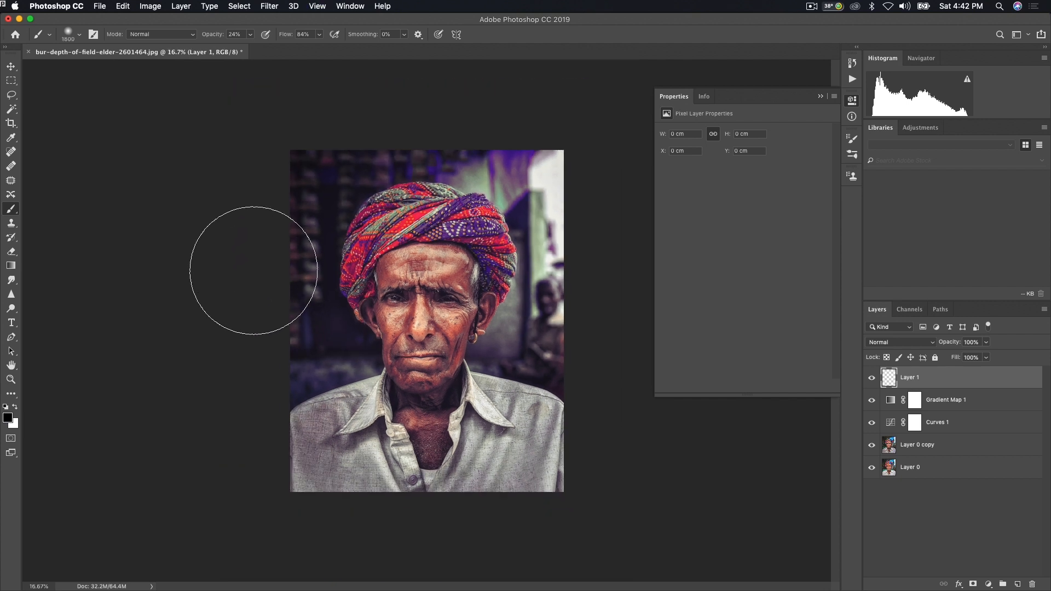
key(bracketright)
key(bracketright)
key(bracketright)
key(bracketright)
mouse_move(329, 188)
mouse_down()
mouse_move(418, 117)
mouse_move(525, 152)
mouse_move(548, 263)
mouse_up()
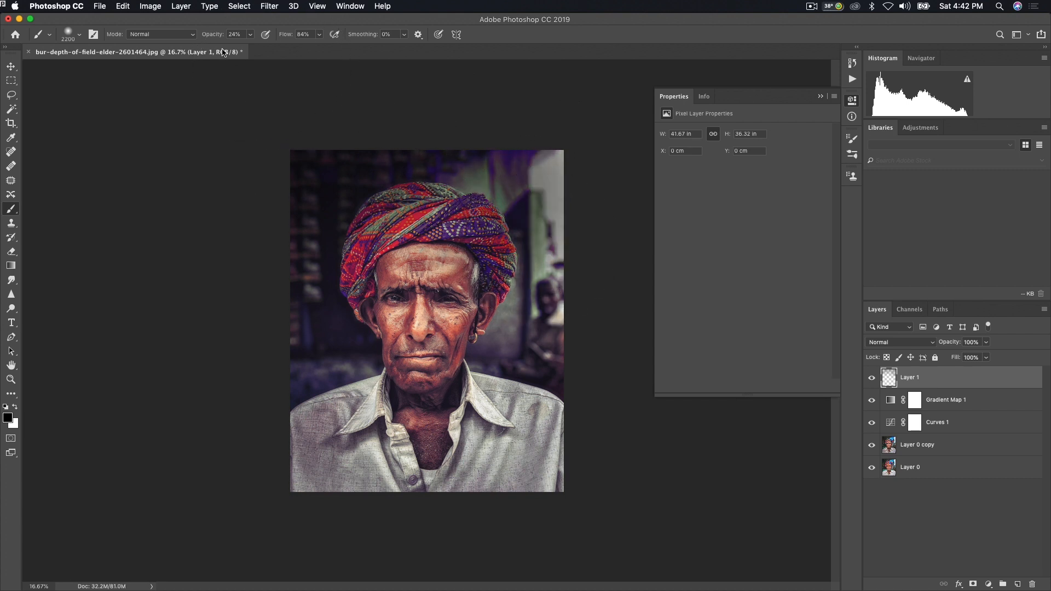
- Darken the photo's outer edges with a black Brush of about 2800 px at 37% opacity and 91% flow
key(bracketright)
key(bracketright)
key(bracketright)
mouse_move(493, 192)
mouse_down()
mouse_move(560, 201)
mouse_move(565, 300)
mouse_move(532, 356)
mouse_move(564, 351)
mouse_move(461, 399)
mouse_move(170, 360)
mouse_up()
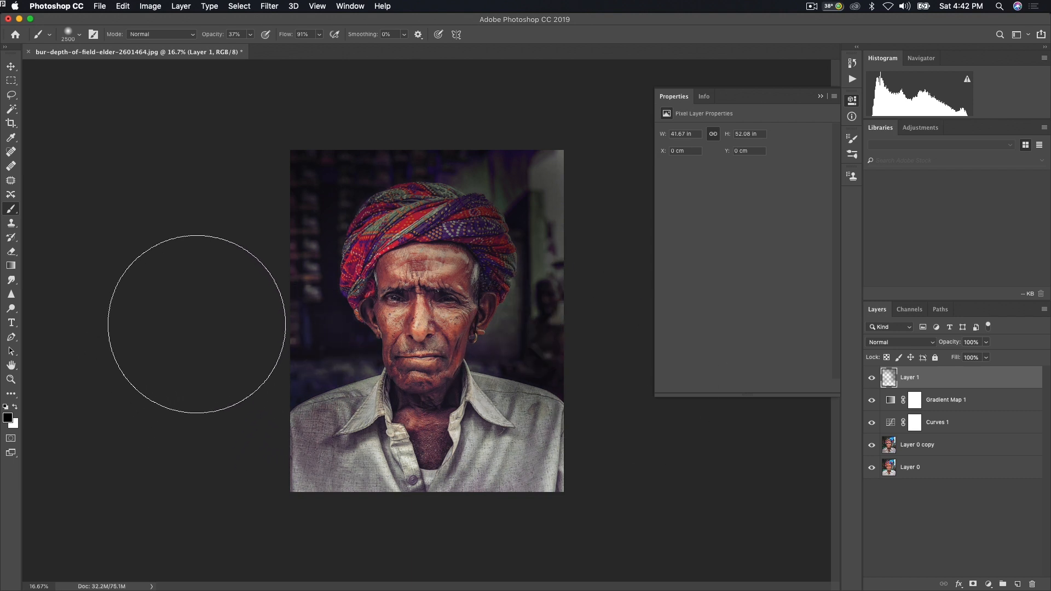
- Paint more black over the background beside the turban on the photo's left side with a smaller Brush
key(bracketleft)
key(bracketleft)
mouse_move(328, 220)
mouse_down()
mouse_move(309, 231)
mouse_move(311, 267)
mouse_up()
key(bracketleft)
key(bracketleft)
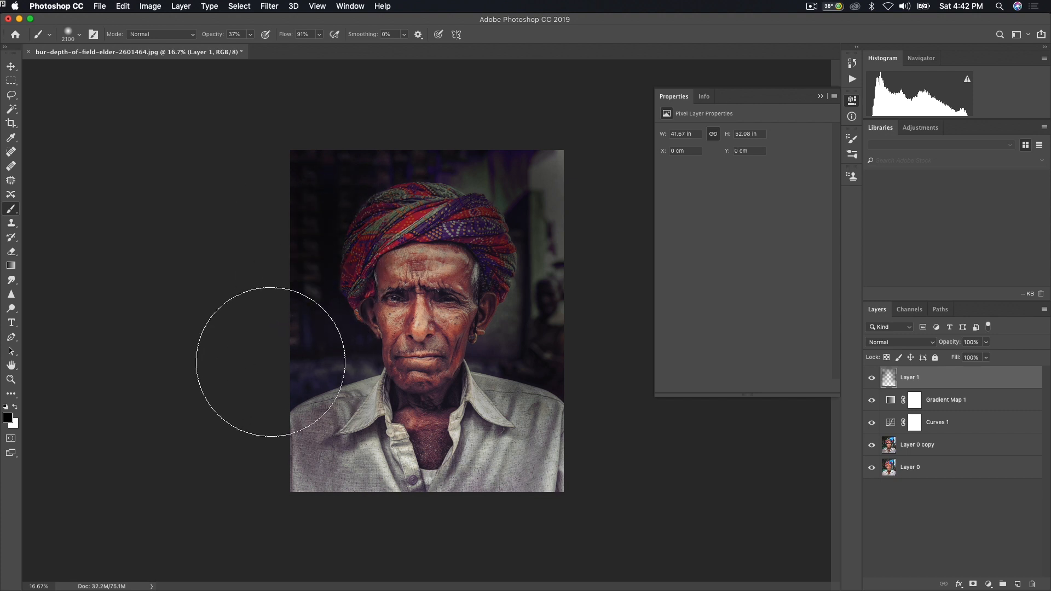
- Darken the shirt's lower corners and side edges with a black Brush of about 2400 px
key(bracketright)
key(bracketright)
key(bracketright)
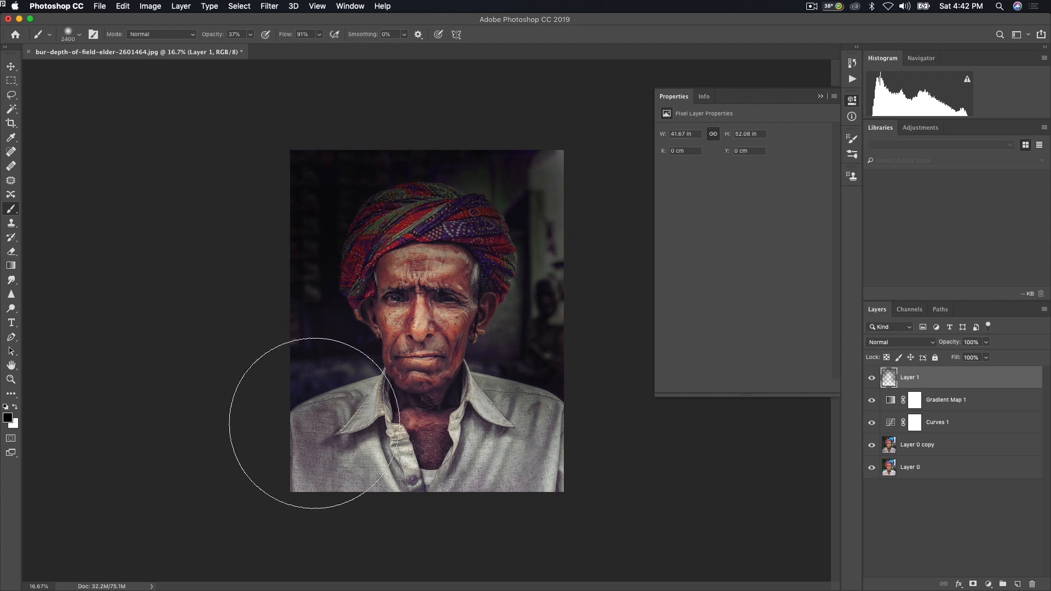
drag(317, 446, 251, 486)
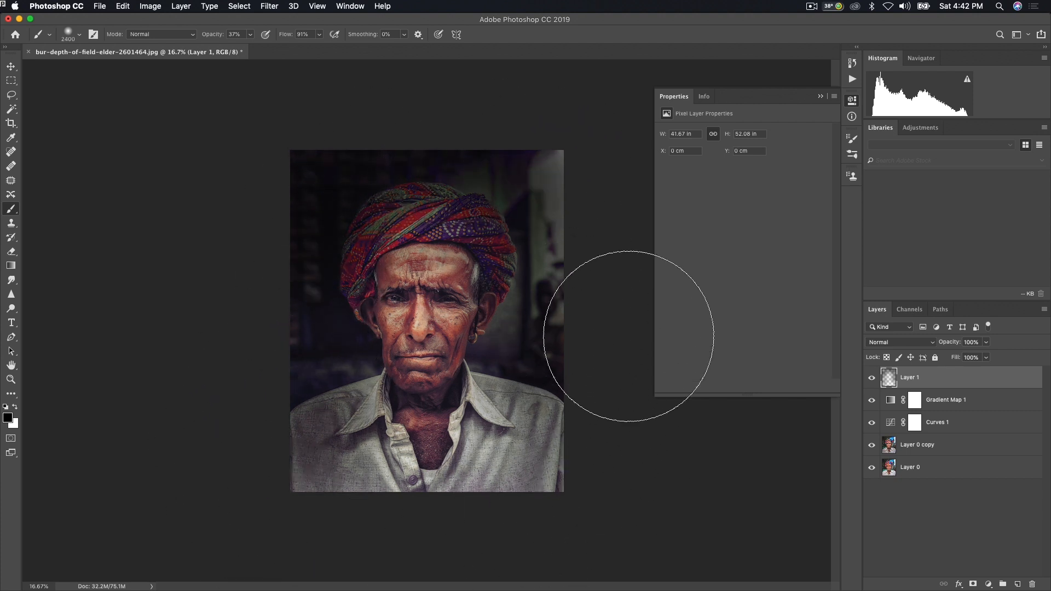
key(super+equal)
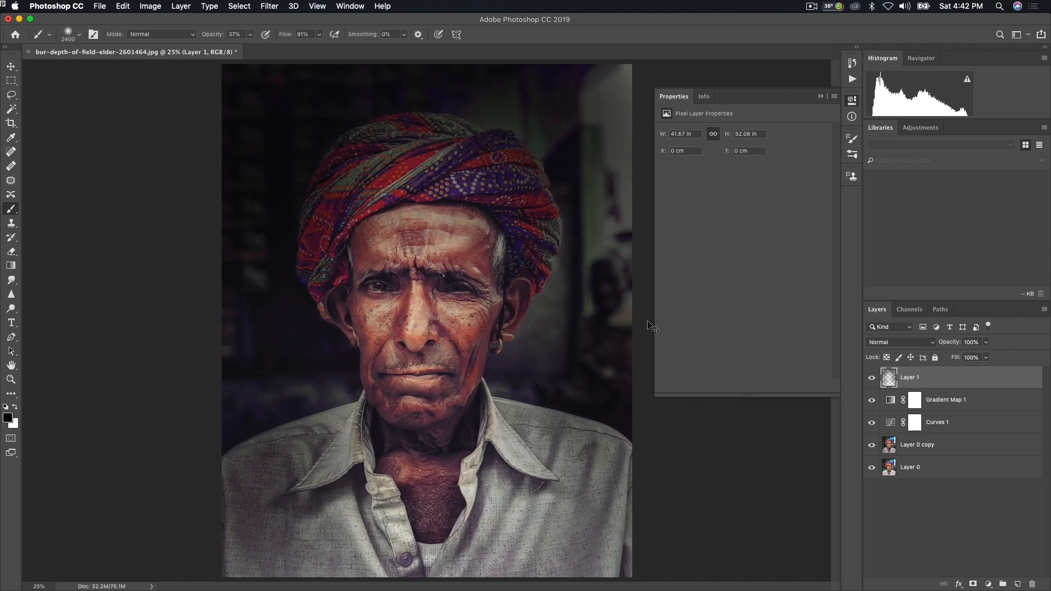
- Erase the black vignette over the face, turban and collar with a large Eraser at 46% opacity and 13% flow
click(11, 251)
key(bracketright)
key(bracketright)
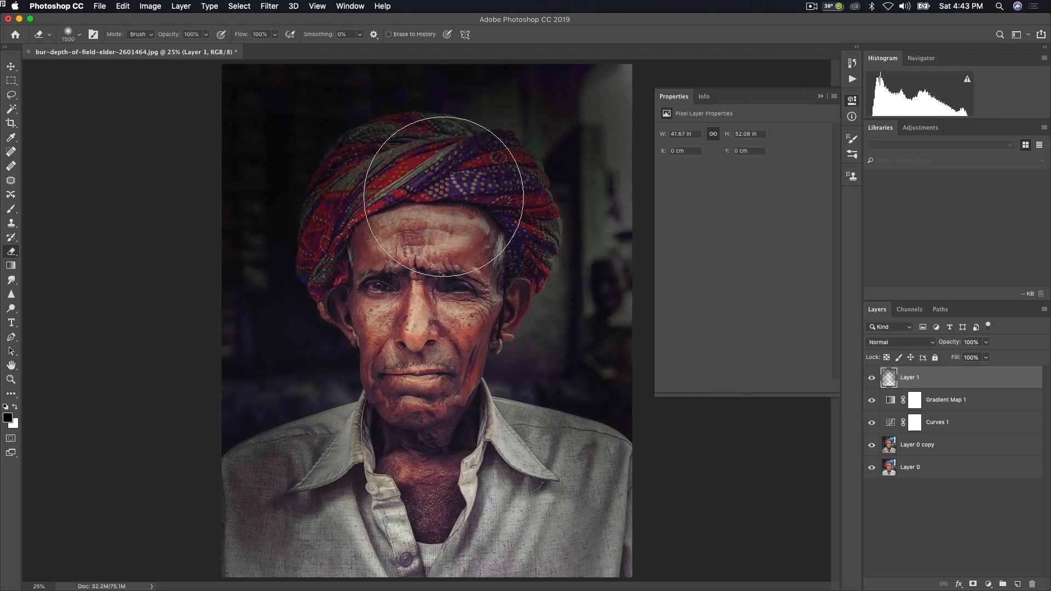
click(444, 192)
drag(246, 31, 221, 39)
mouse_move(412, 178)
mouse_down()
mouse_move(461, 189)
mouse_move(411, 191)
mouse_move(393, 265)
mouse_move(401, 261)
mouse_move(436, 300)
mouse_up()
key(bracketleft)
key(bracketleft)
mouse_move(418, 382)
mouse_down()
mouse_move(388, 413)
mouse_move(362, 460)
mouse_up()
key(bracketright)
drag(484, 240, 479, 223)
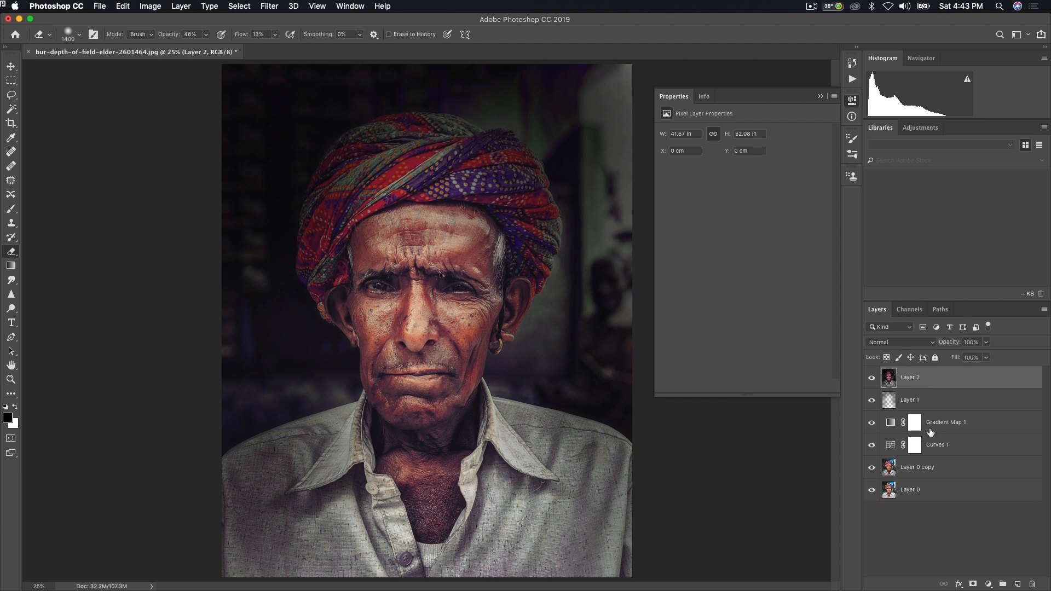
- Sharpen the merged Layer 2 with Unsharp Mask at 105% amount, 9.2 pixels radius and threshold 0
click(11, 66)
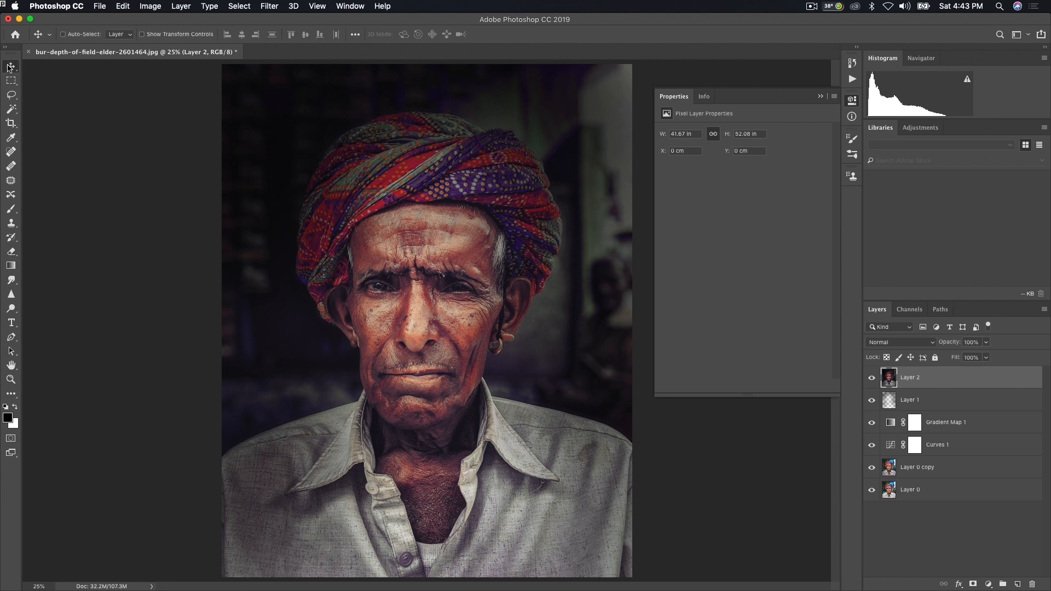
click(270, 7)
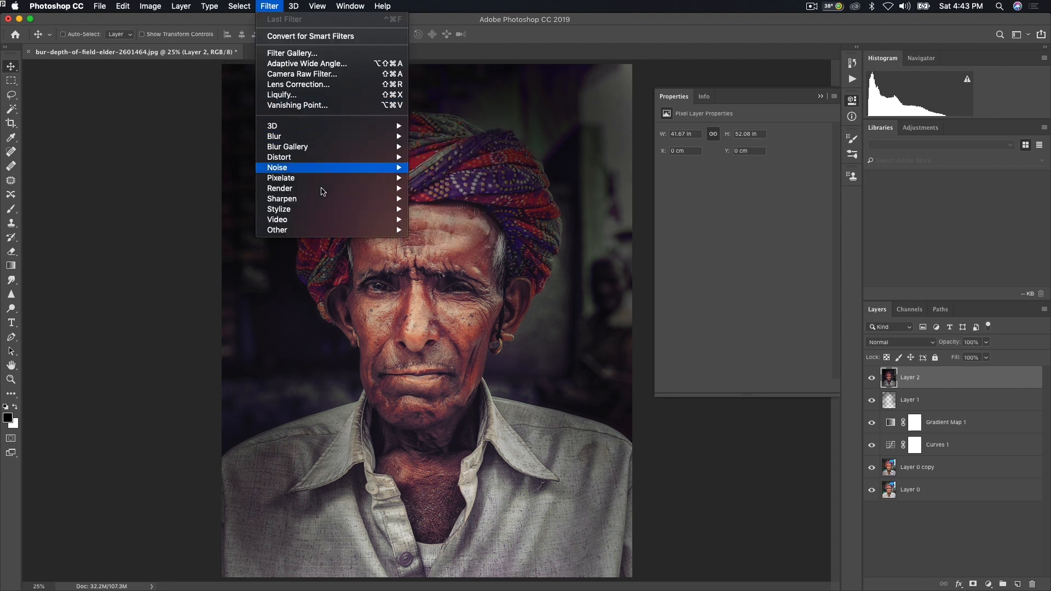
mouse_move(320, 191)
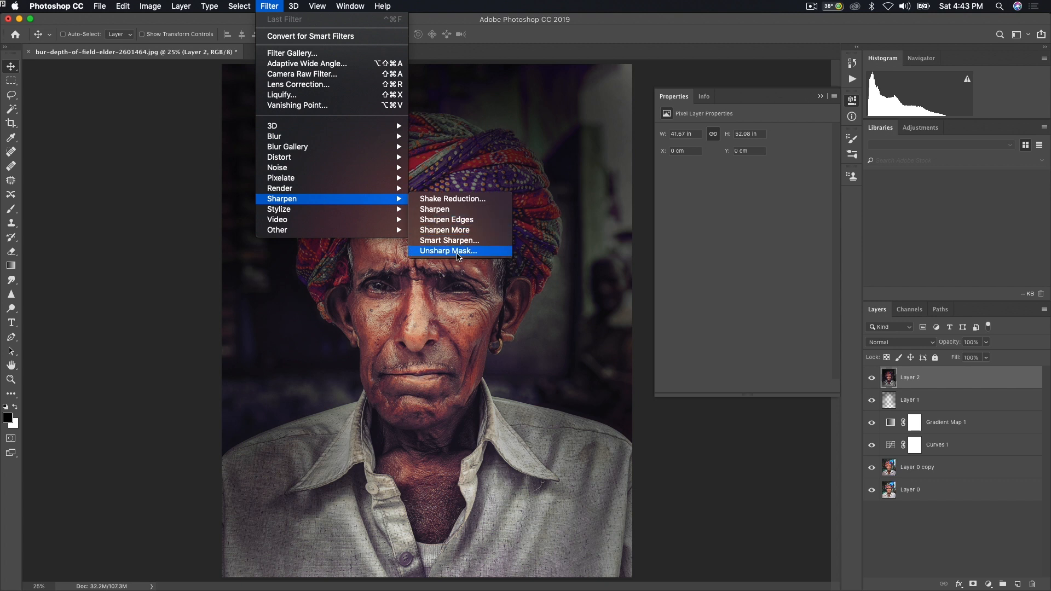
click(459, 251)
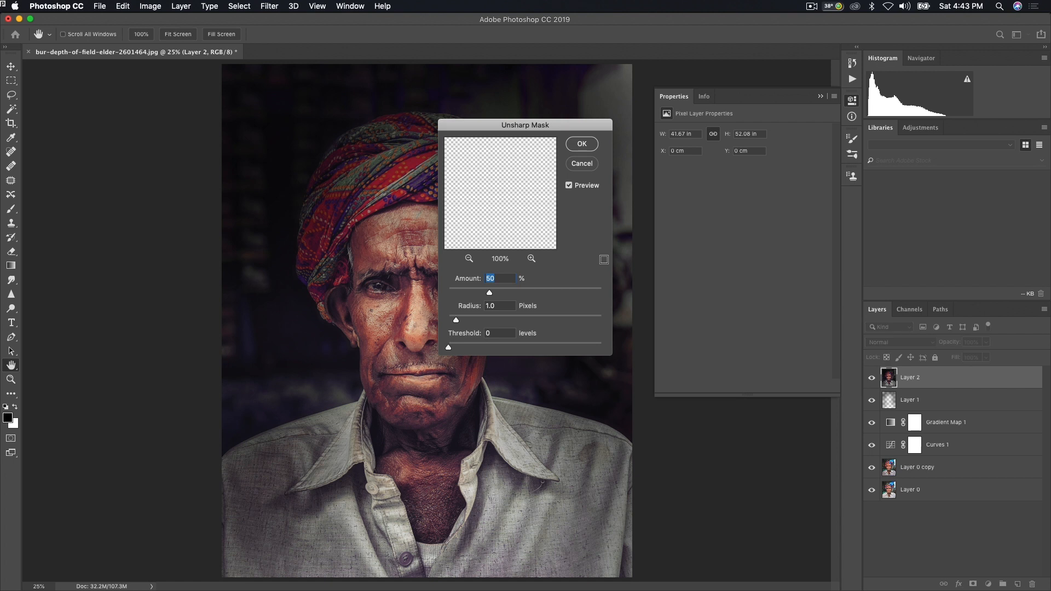
drag(496, 128, 628, 135)
drag(584, 327, 554, 350)
drag(635, 329, 658, 301)
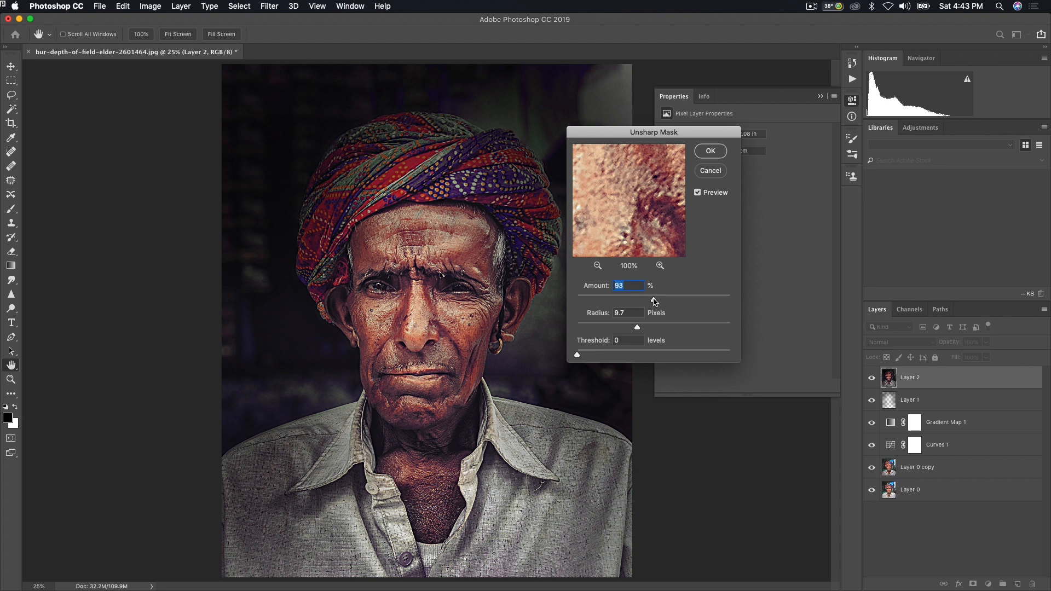
drag(659, 300, 635, 326)
click(635, 329)
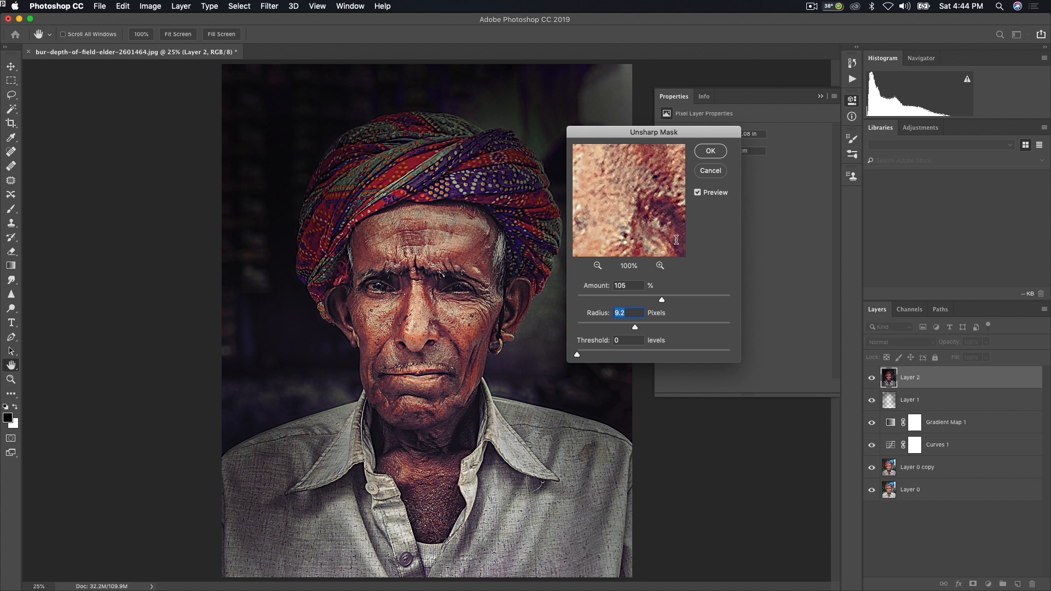
click(708, 154)
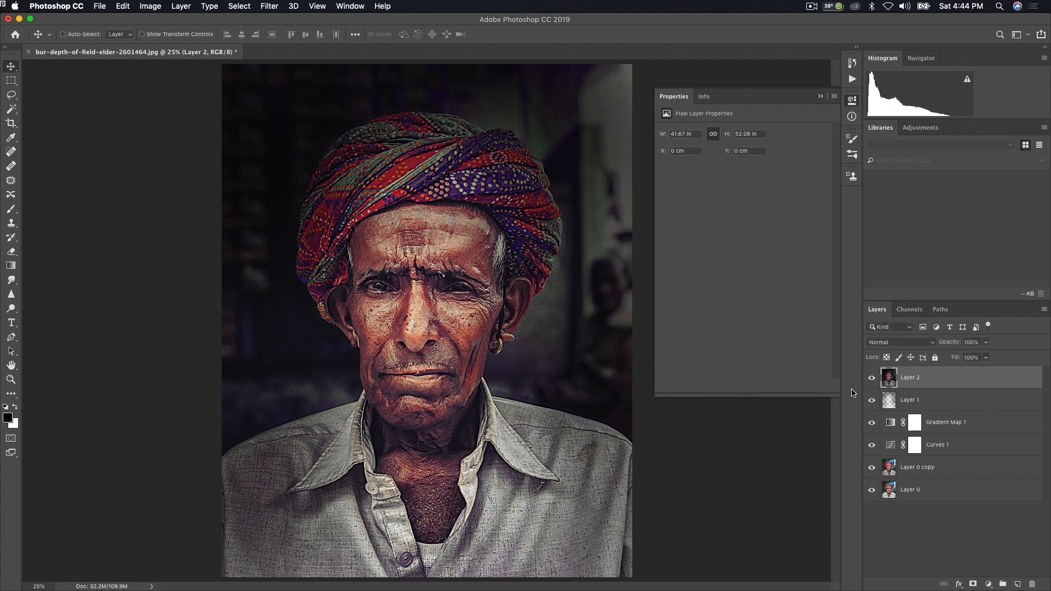
- Compare the portrait with and without the sharpened Layer 2 by toggling its visibility
click(871, 378)
click(871, 378)
key(super+minus)
key(super+plus)
key(super+minus)
key(super+plus)
click(872, 377)
click(872, 378)
- On Layer 2, brighten both eyes with a small midtones Dodge brush at 15% exposure
key(super+plus)
key(super+plus)
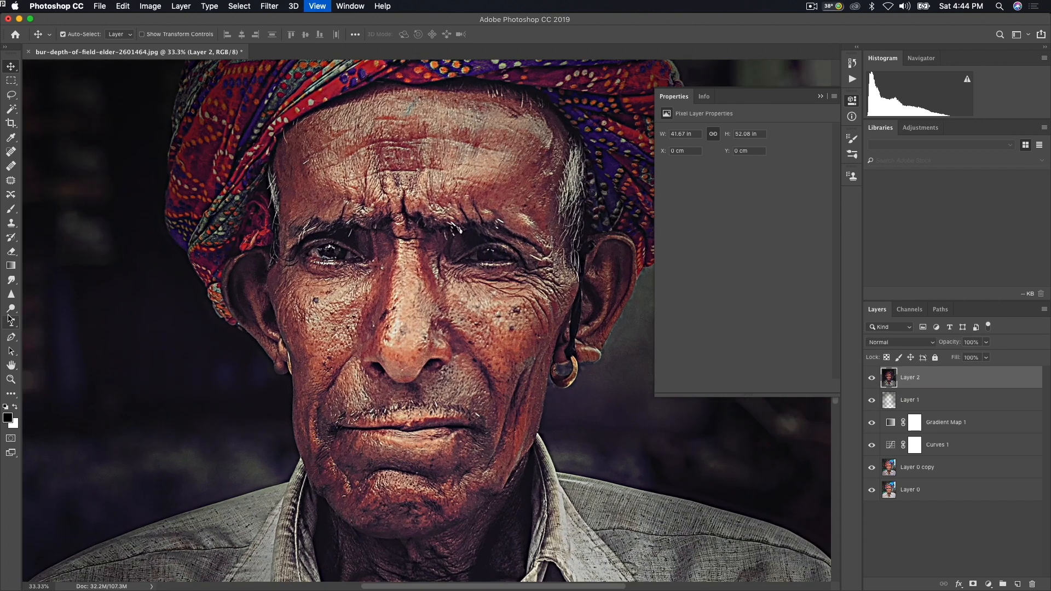
click(10, 308)
click(46, 308)
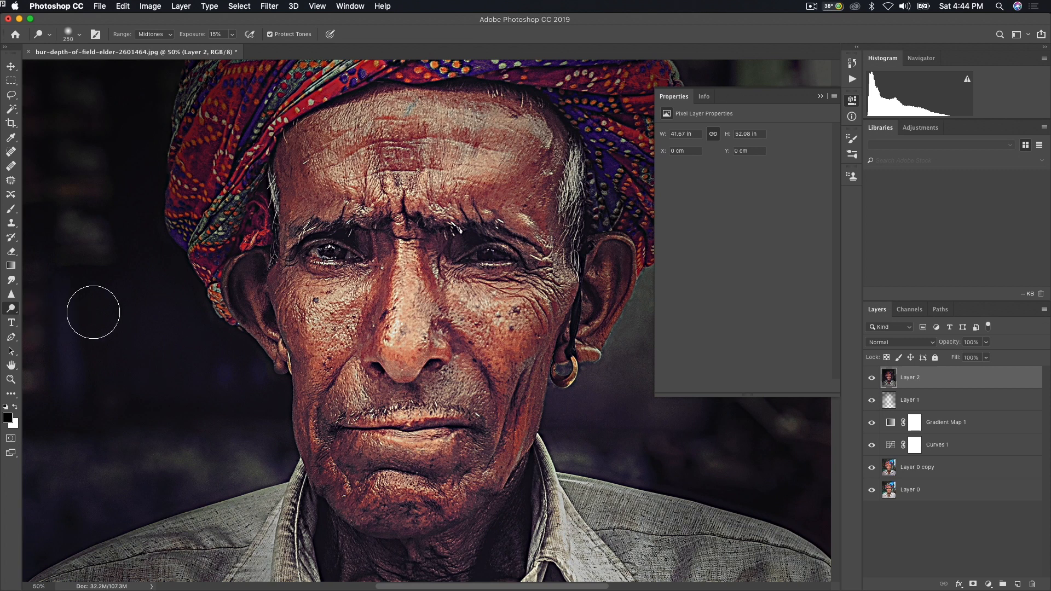
key(bracketleft)
key(bracketleft)
key(bracketleft)
key(bracketleft)
key(bracketleft)
key(bracketleft)
mouse_move(317, 250)
mouse_down()
mouse_move(363, 257)
mouse_move(311, 251)
mouse_move(321, 253)
mouse_up()
drag(460, 256, 503, 254)
- Raise the Dodge exposure to 30% and brighten the eyes further with a brush of about 60 px
key(bracketright)
key(bracketright)
key(bracketleft)
key(bracketleft)
key(bracketleft)
key(bracketleft)
key(bracketleft)
drag(193, 35, 202, 36)
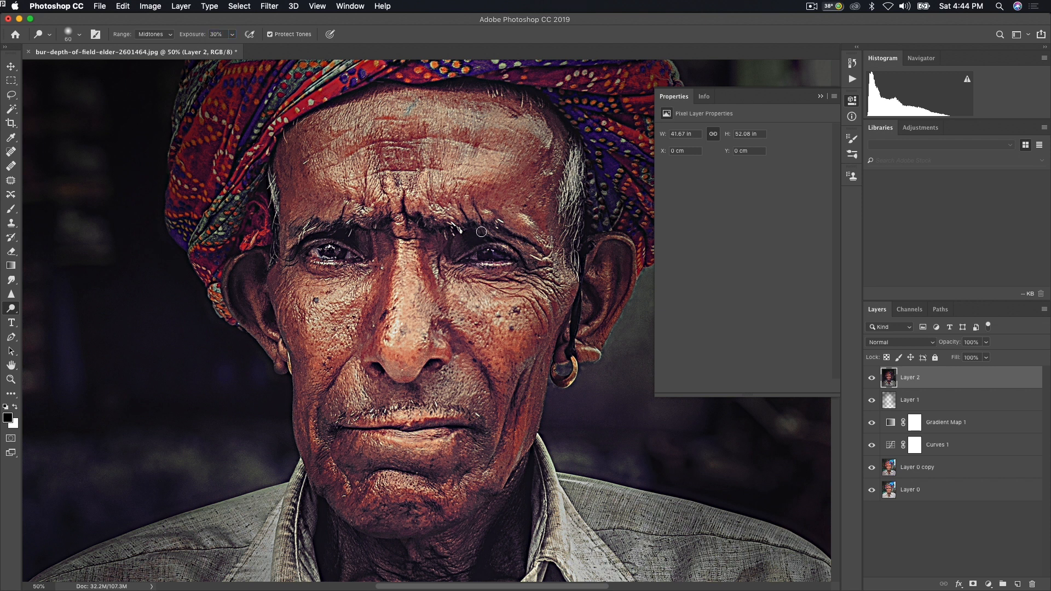
key(bracketleft)
- Enlarge the Dodge brush to 200 px
key(super+minus)
key(super+minus)
key(super+plus)
key(bracketright)
key(bracketright)
key(bracketright)
key(bracketright)
key(bracketright)
key(bracketright)
key(bracketright)
key(bracketright)
key(bracketright)
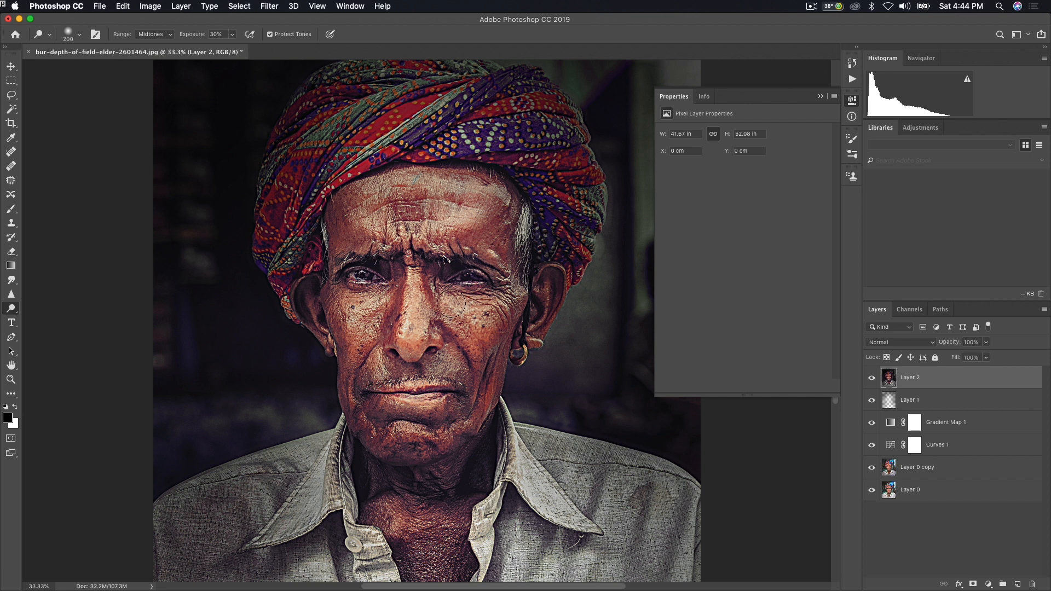
- Reduce the Dodge brush size to 40 px
scroll(472, 403, down, 5)
key(bracketleft)
key(bracketleft)
key(bracketleft)
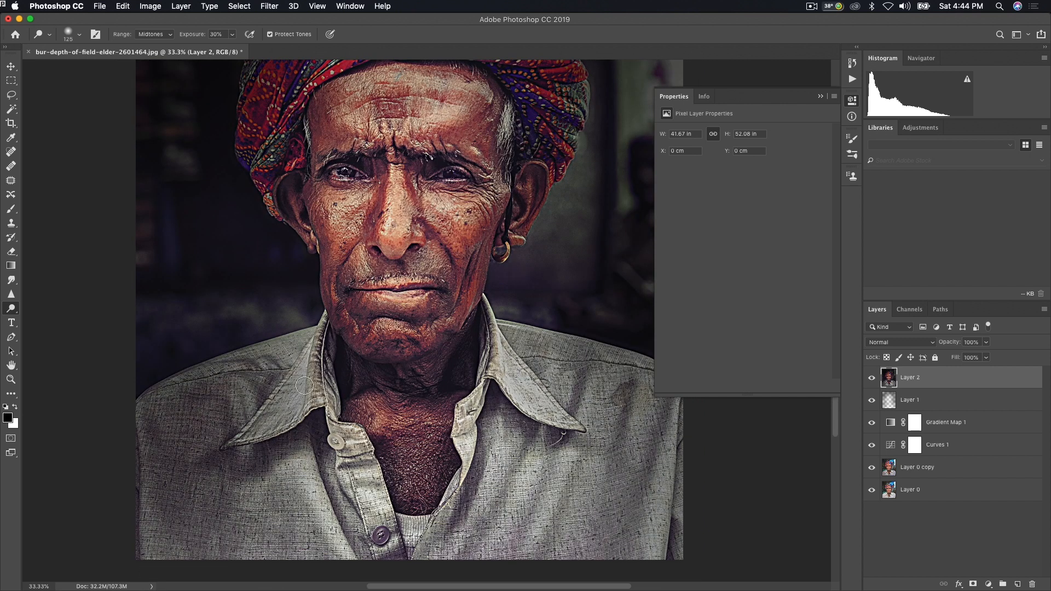
key(bracketleft)
key(bracketleft)
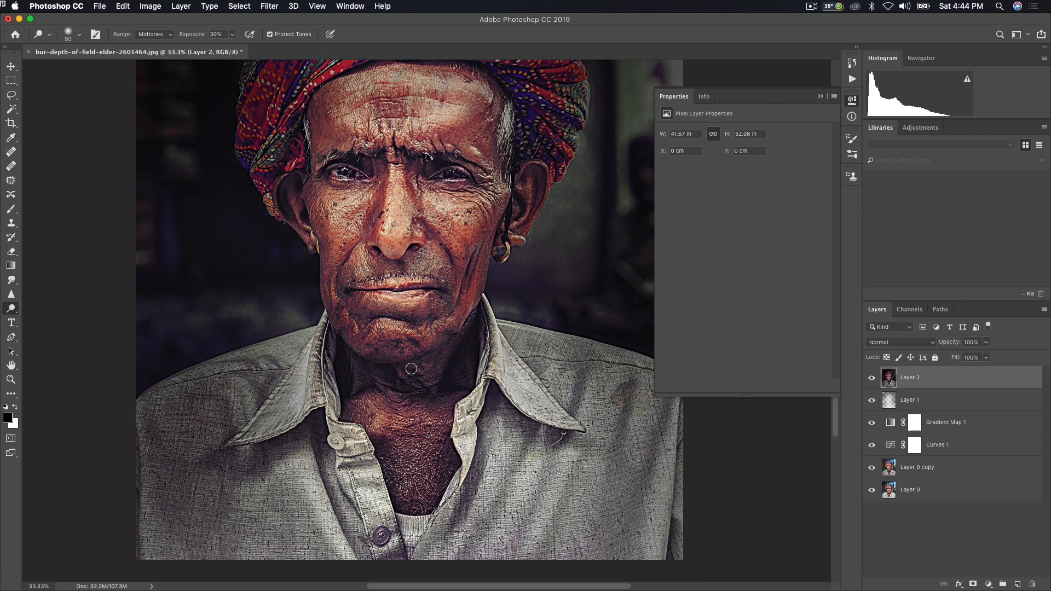
drag(413, 265, 406, 396)
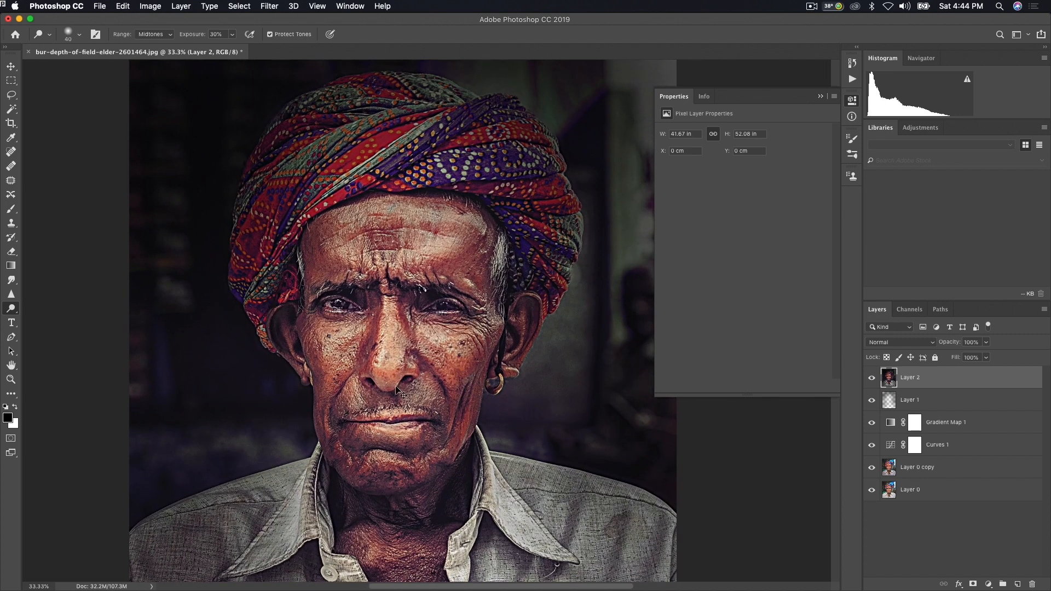
- Compare the whole portrait with and without the sharpened and dodged Layer 2 by toggling its visibility several times
key(super+minus)
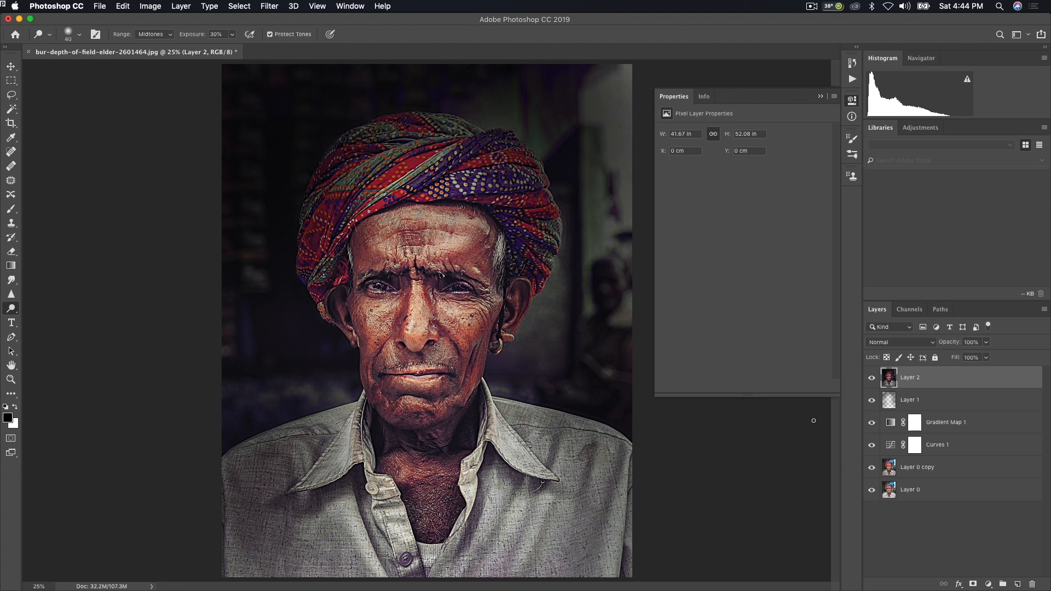
click(873, 379)
click(872, 379)
click(872, 379)
click(873, 379)
click(872, 379)
click(872, 379)
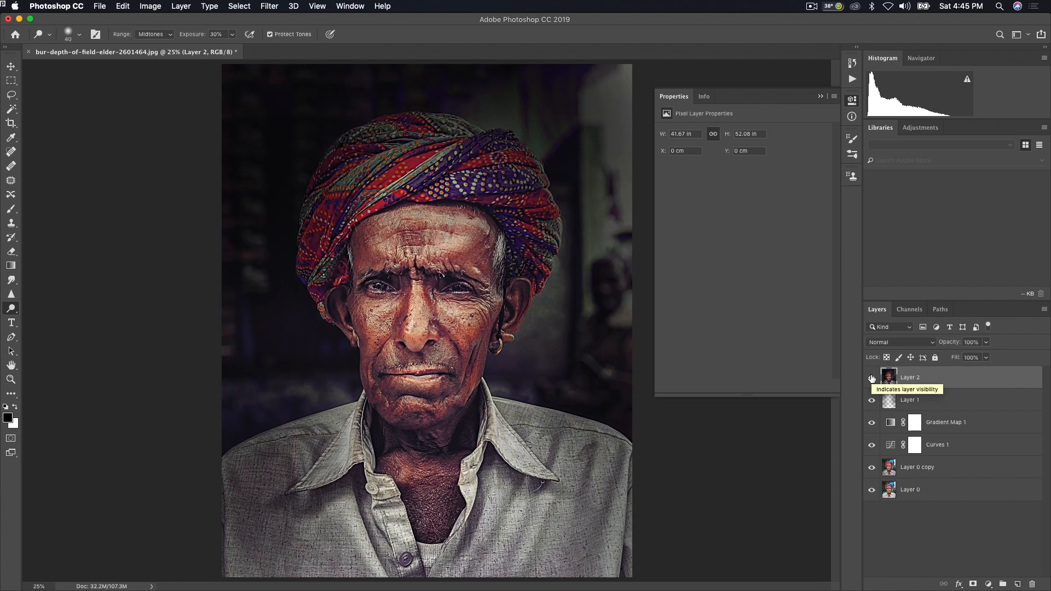
click(872, 379)
click(873, 379)
mouse_move(872, 378)
mouse_down()
mouse_move(872, 468)
mouse_move(872, 382)
mouse_up()
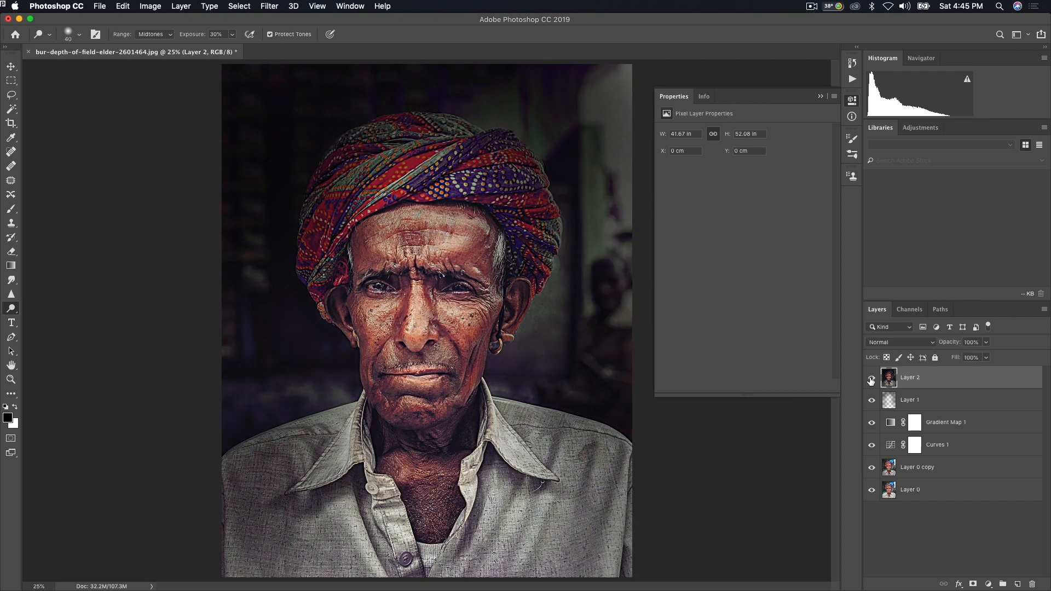
- Add a Color Balance adjustment above Layer 2 with midtones Cyan/Red at +14 and Yellow/Blue at -18, and preview its effect
key(super+minus)
key(super+plus)
click(989, 584)
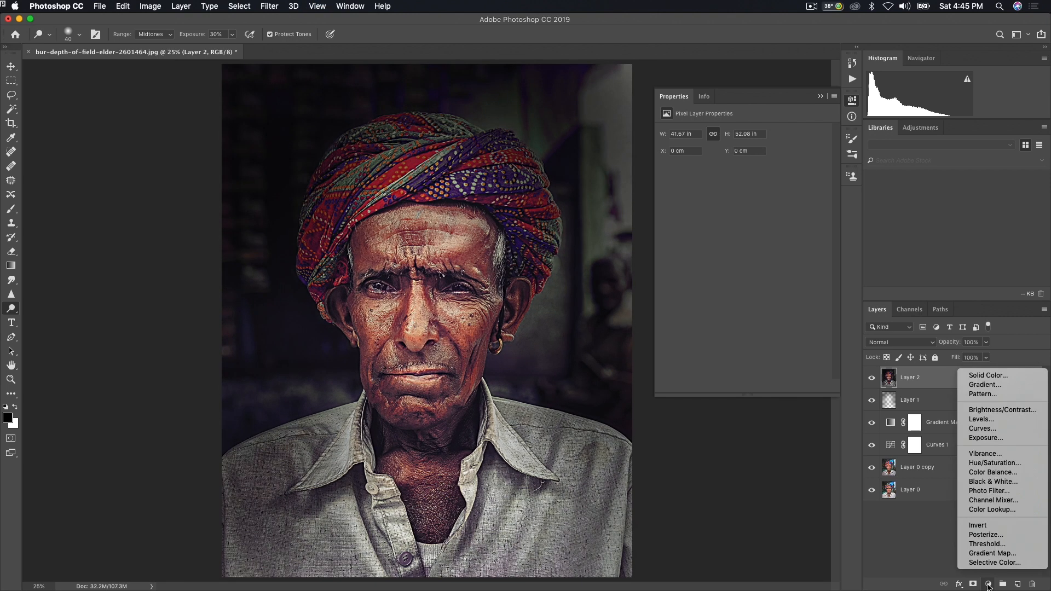
click(993, 474)
mouse_move(729, 194)
mouse_down()
mouse_move(743, 196)
mouse_move(717, 195)
mouse_up()
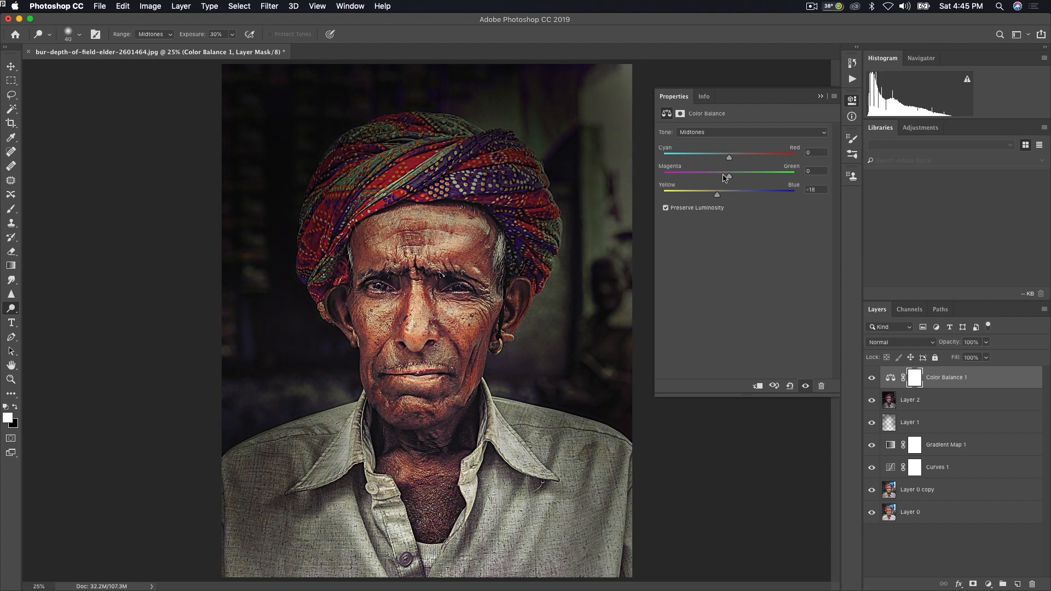
drag(732, 158, 739, 159)
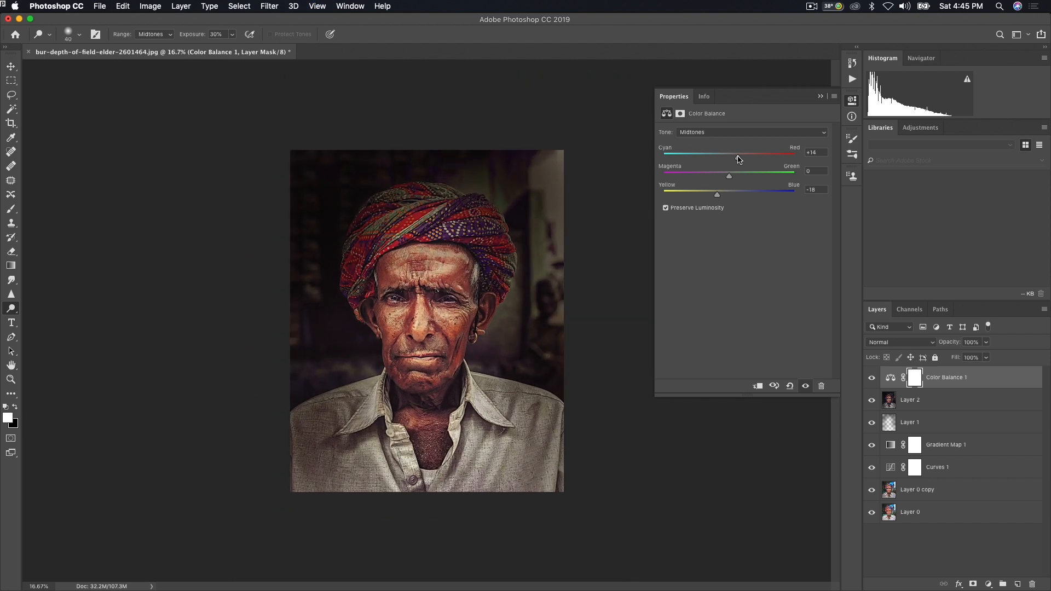
click(806, 386)
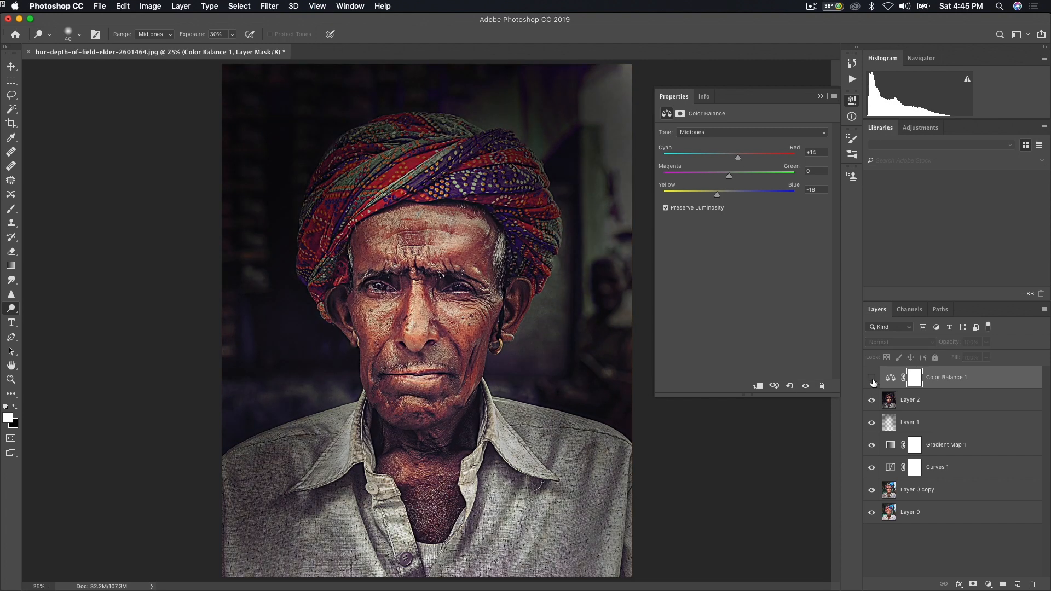
click(823, 98)
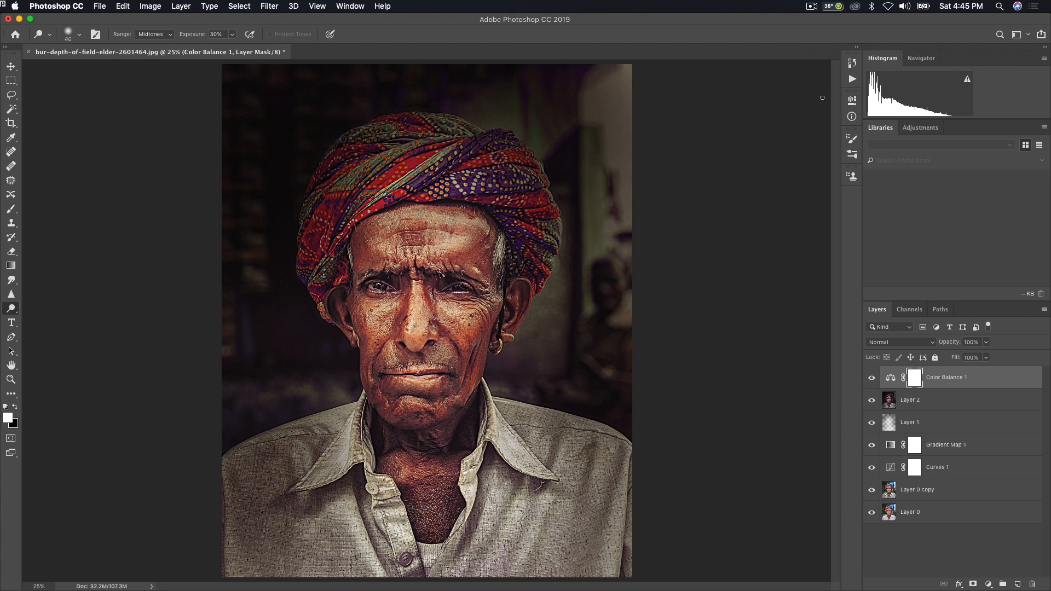
- Inspect the warmed portrait up close, make Layer 2 the active layer and fit the image to the window
key(super+equal)
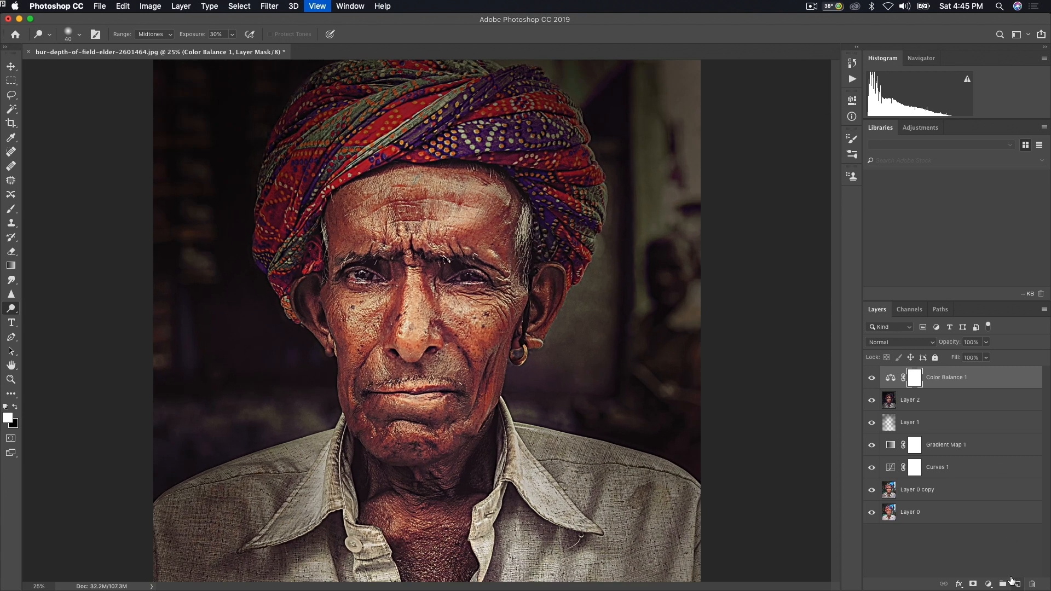
key(super+equal)
click(928, 404)
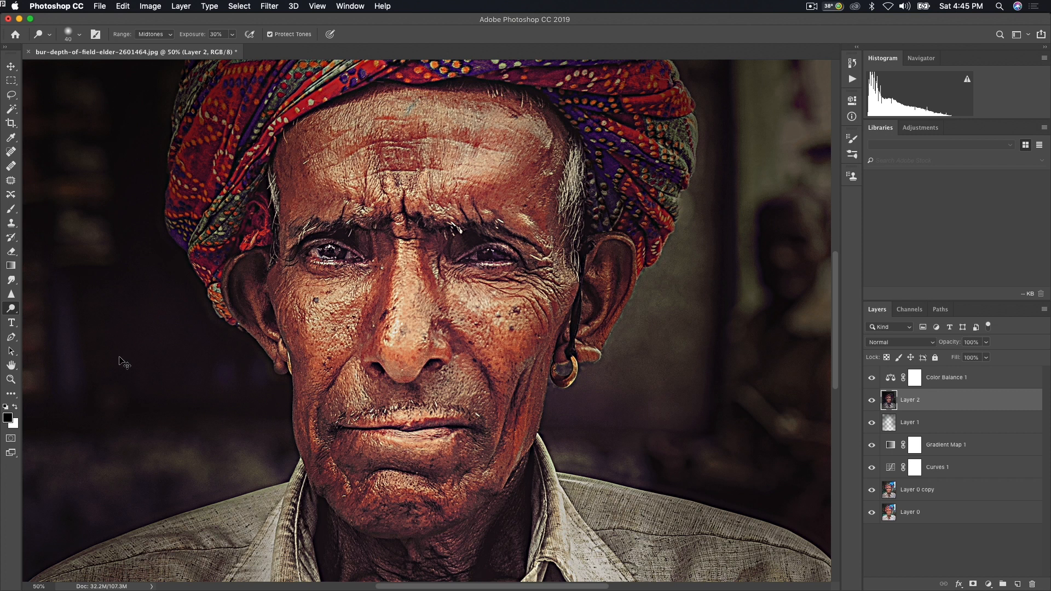
key(super+0)
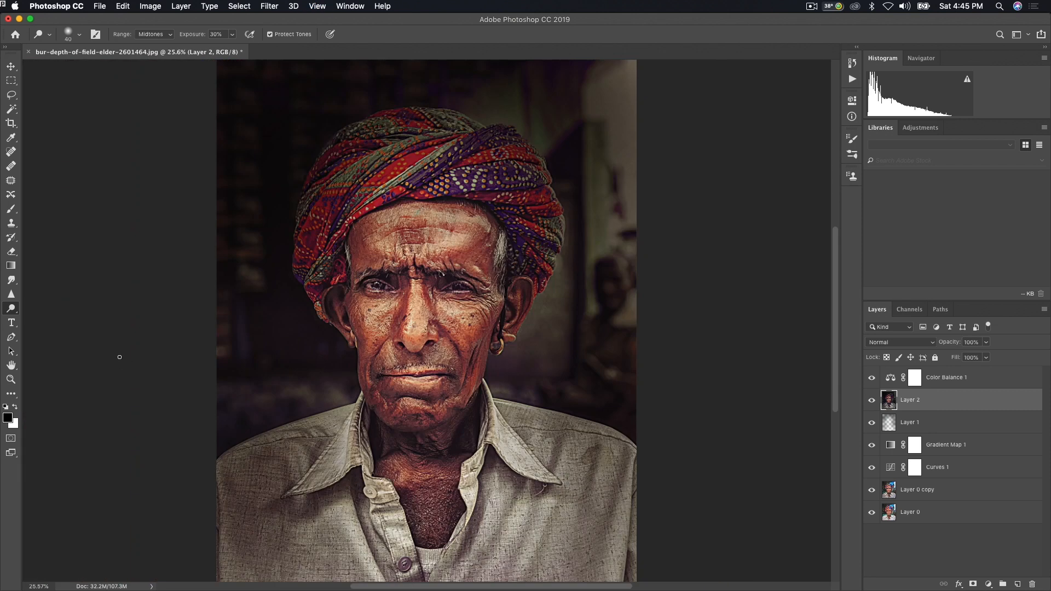